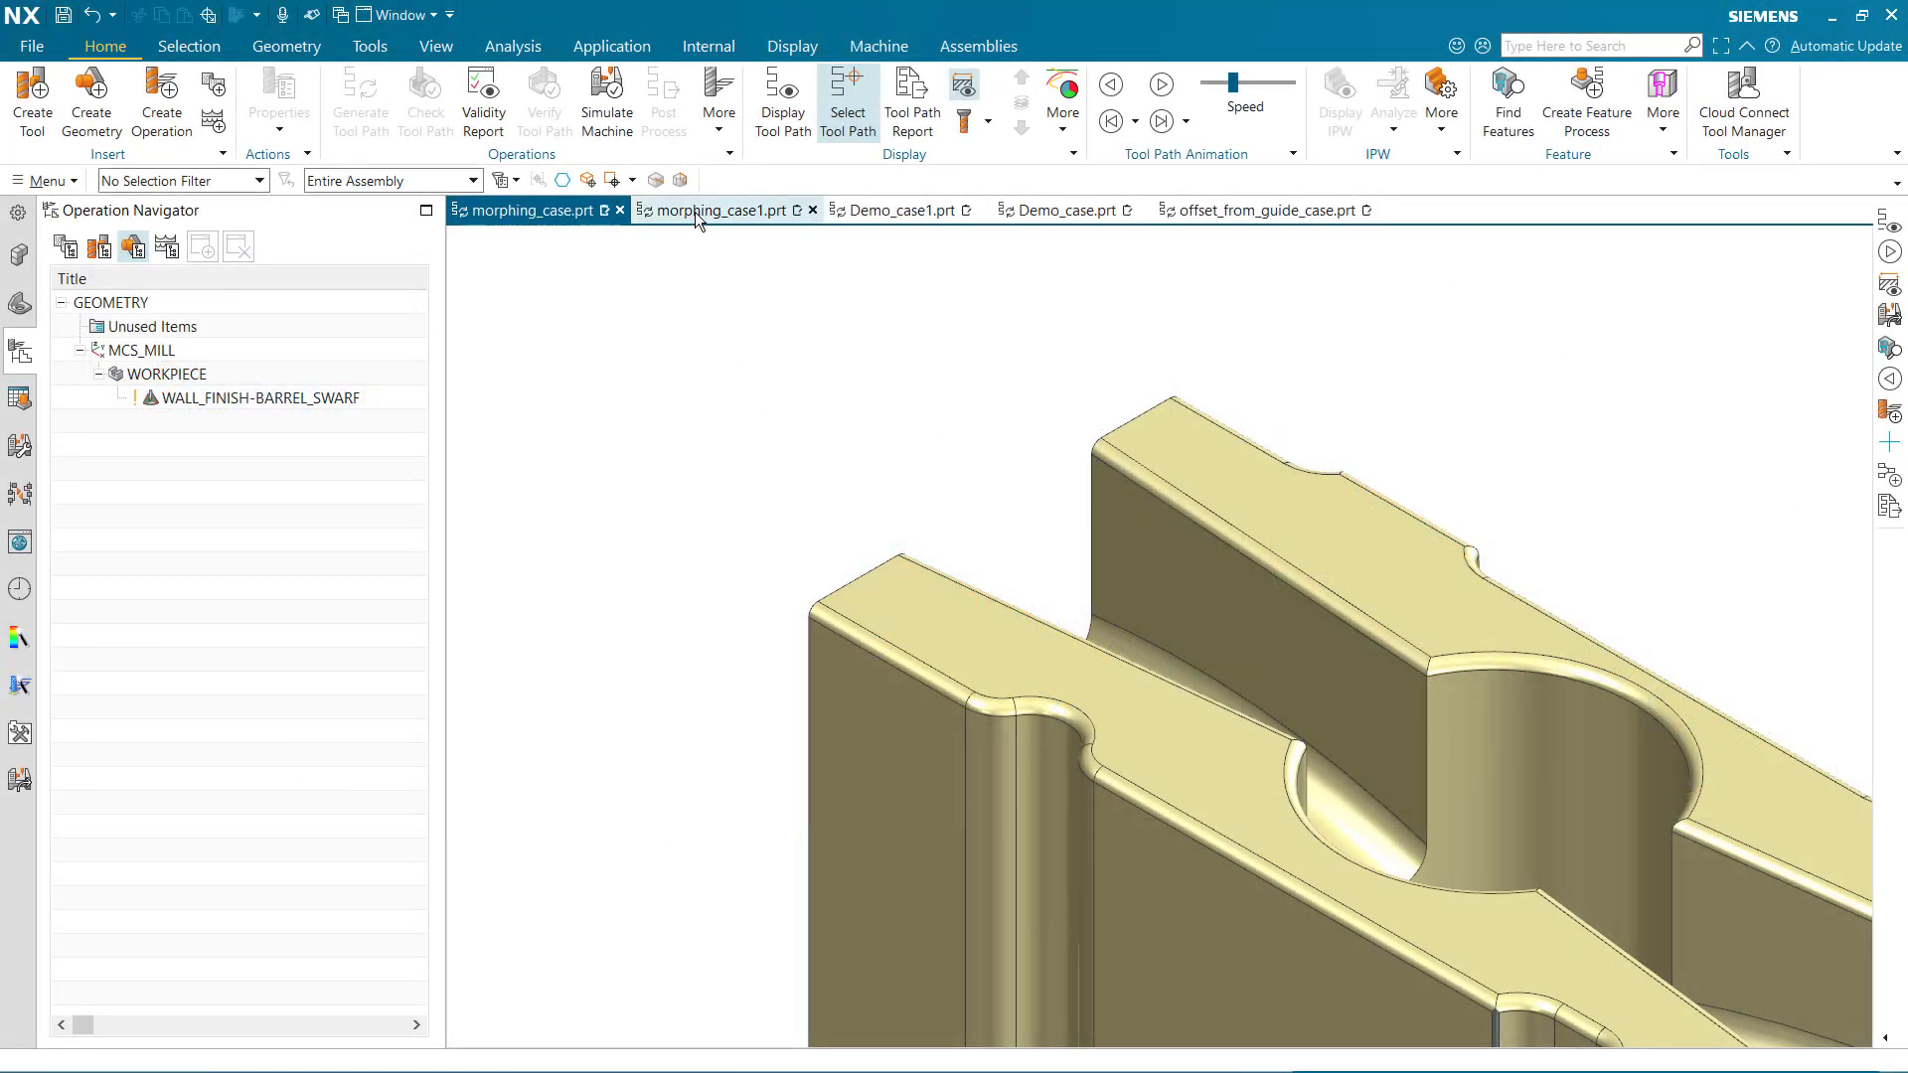
Open the WALL_FINISH-BARREL_SWARF operation in morphing_case1.prt and review its walls, upper and lower curves, and cut pattern options
left_click(695, 211)
double_click(339, 397)
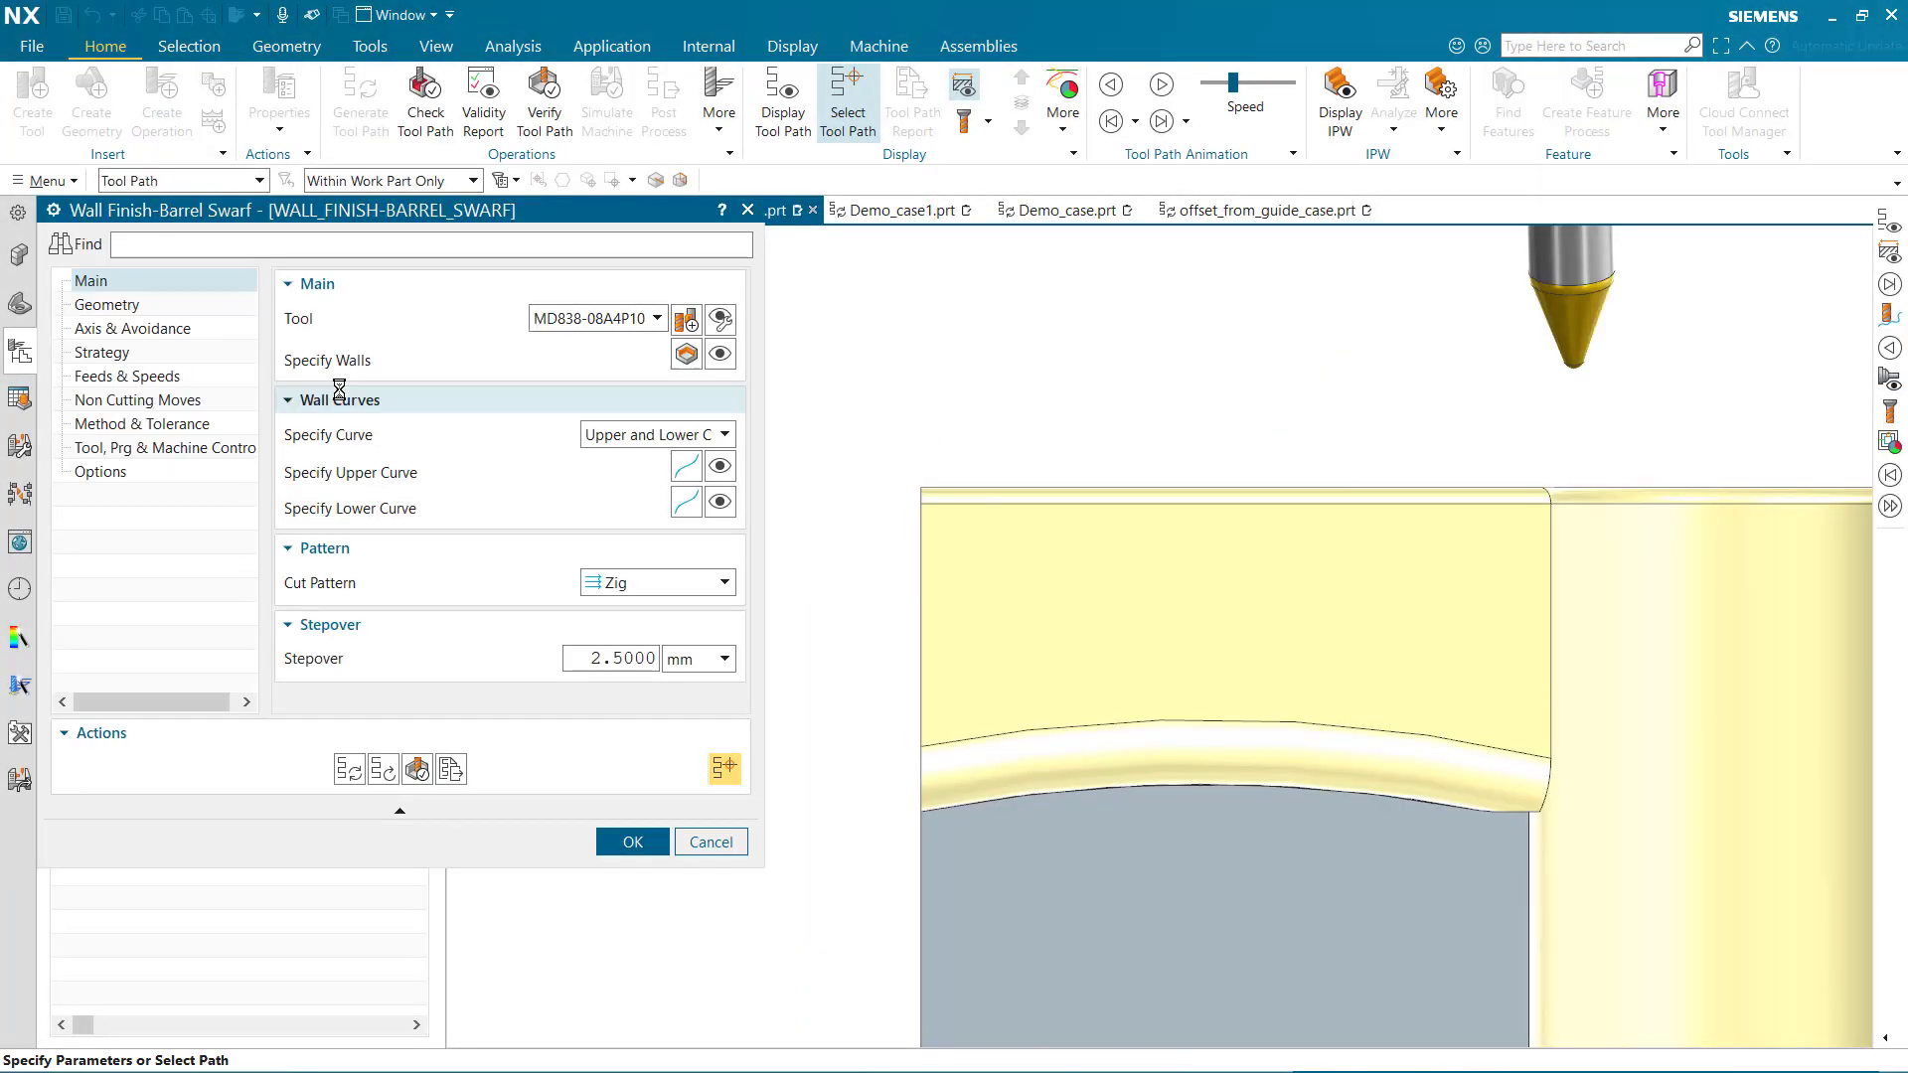
left_click(721, 354)
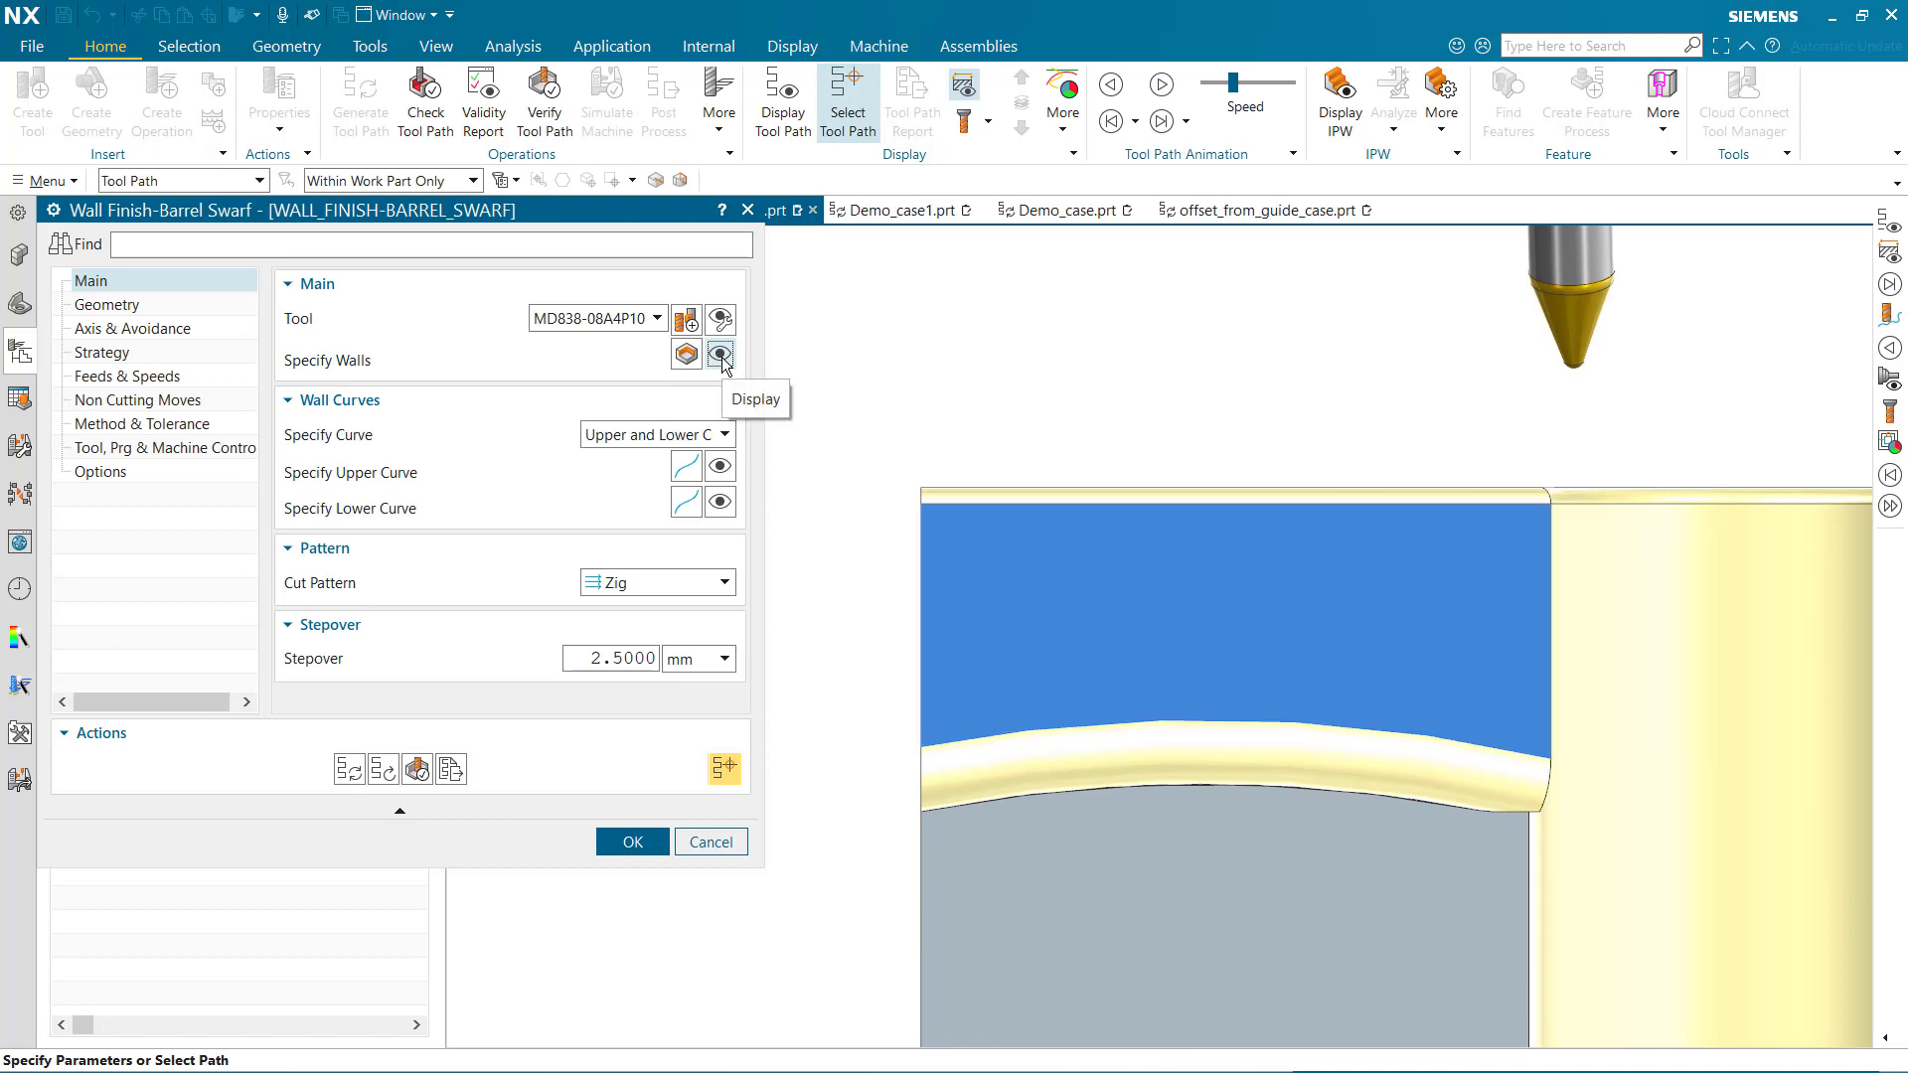
left_click(721, 466)
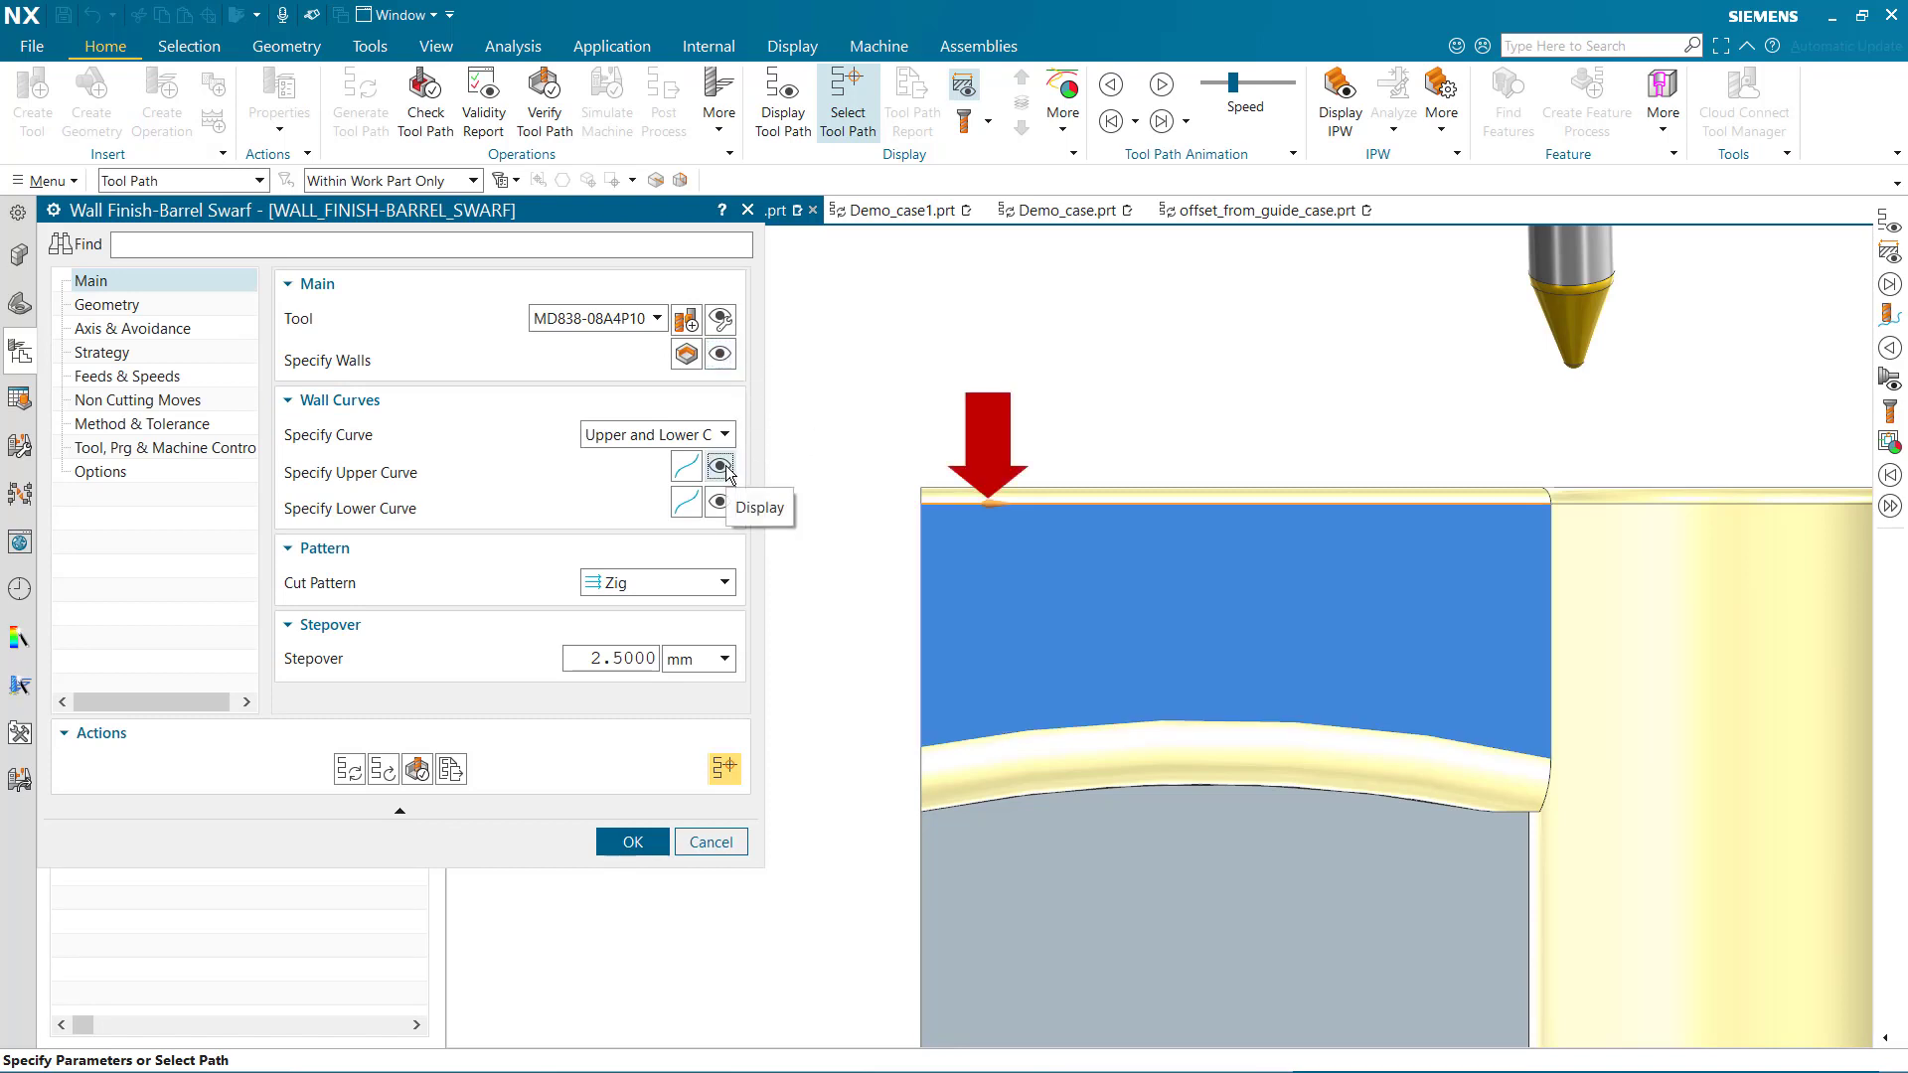
left_click(721, 501)
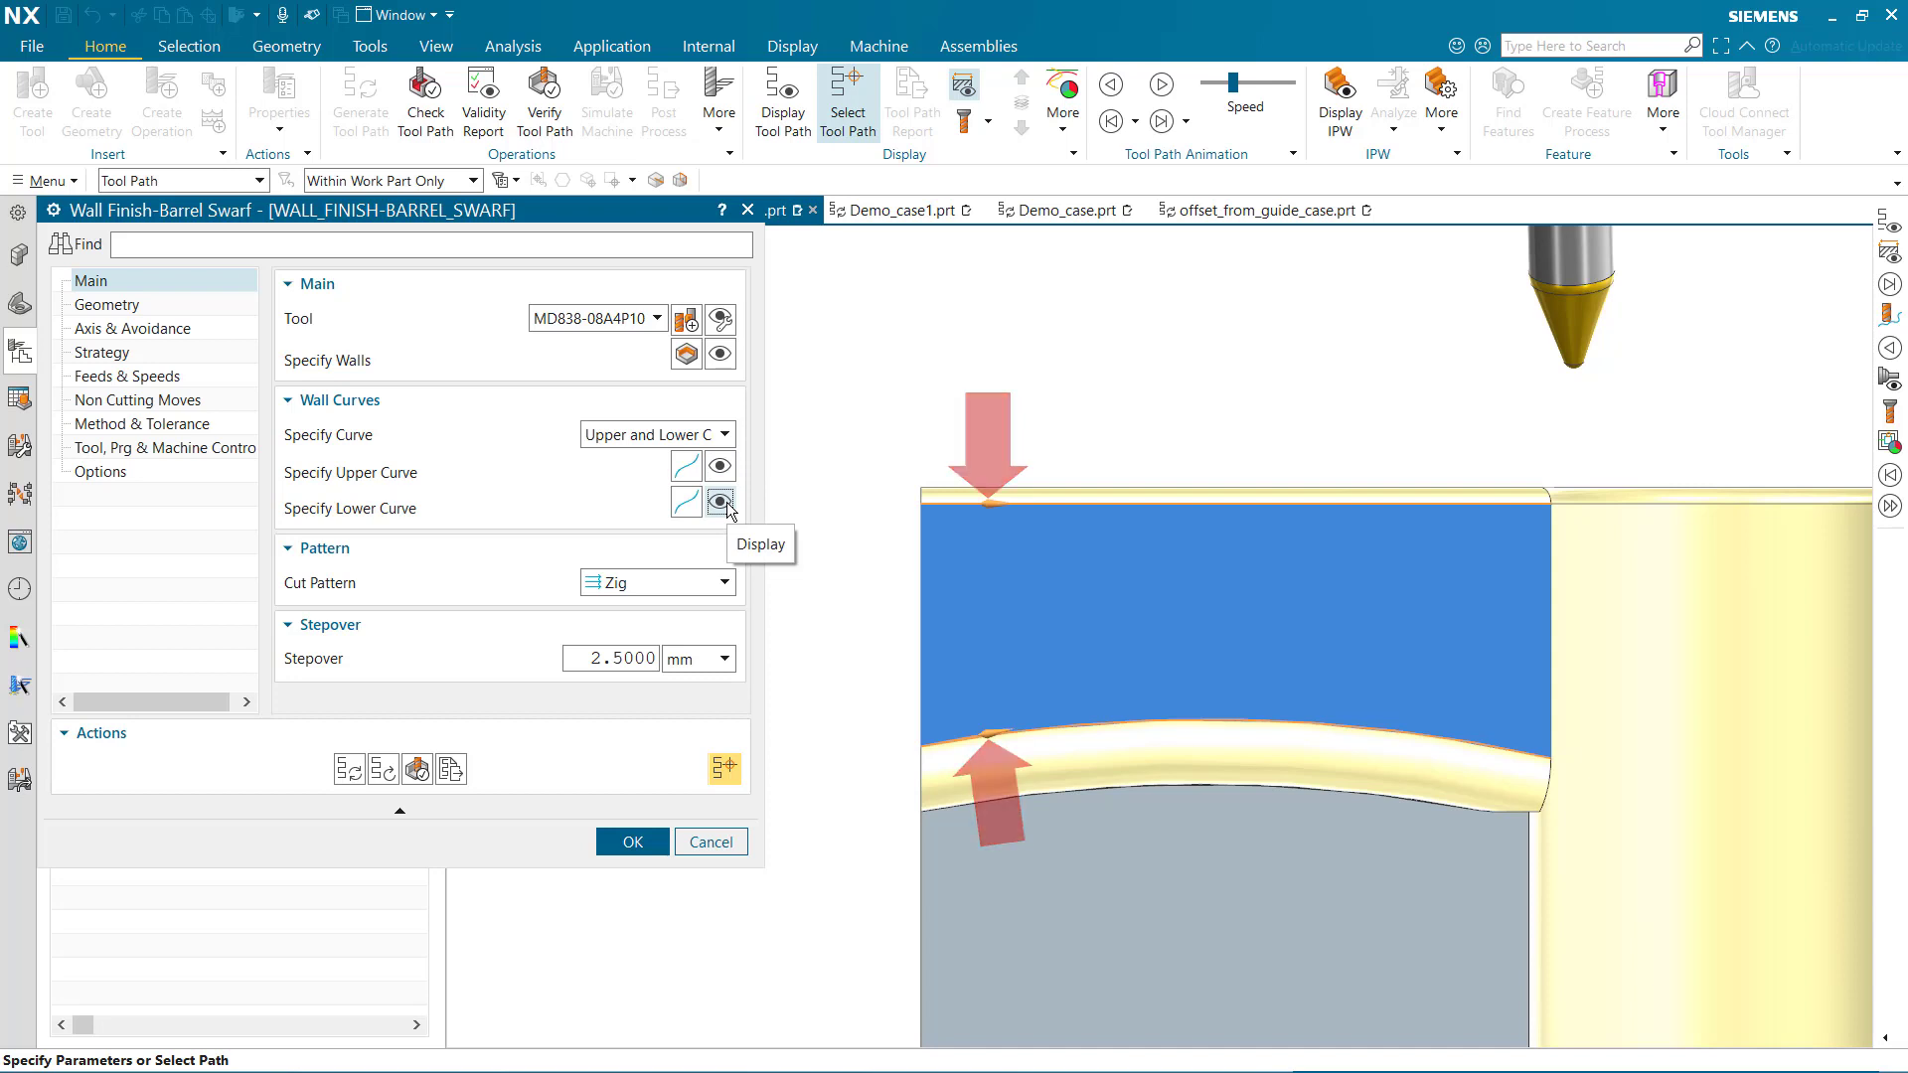
left_click(725, 582)
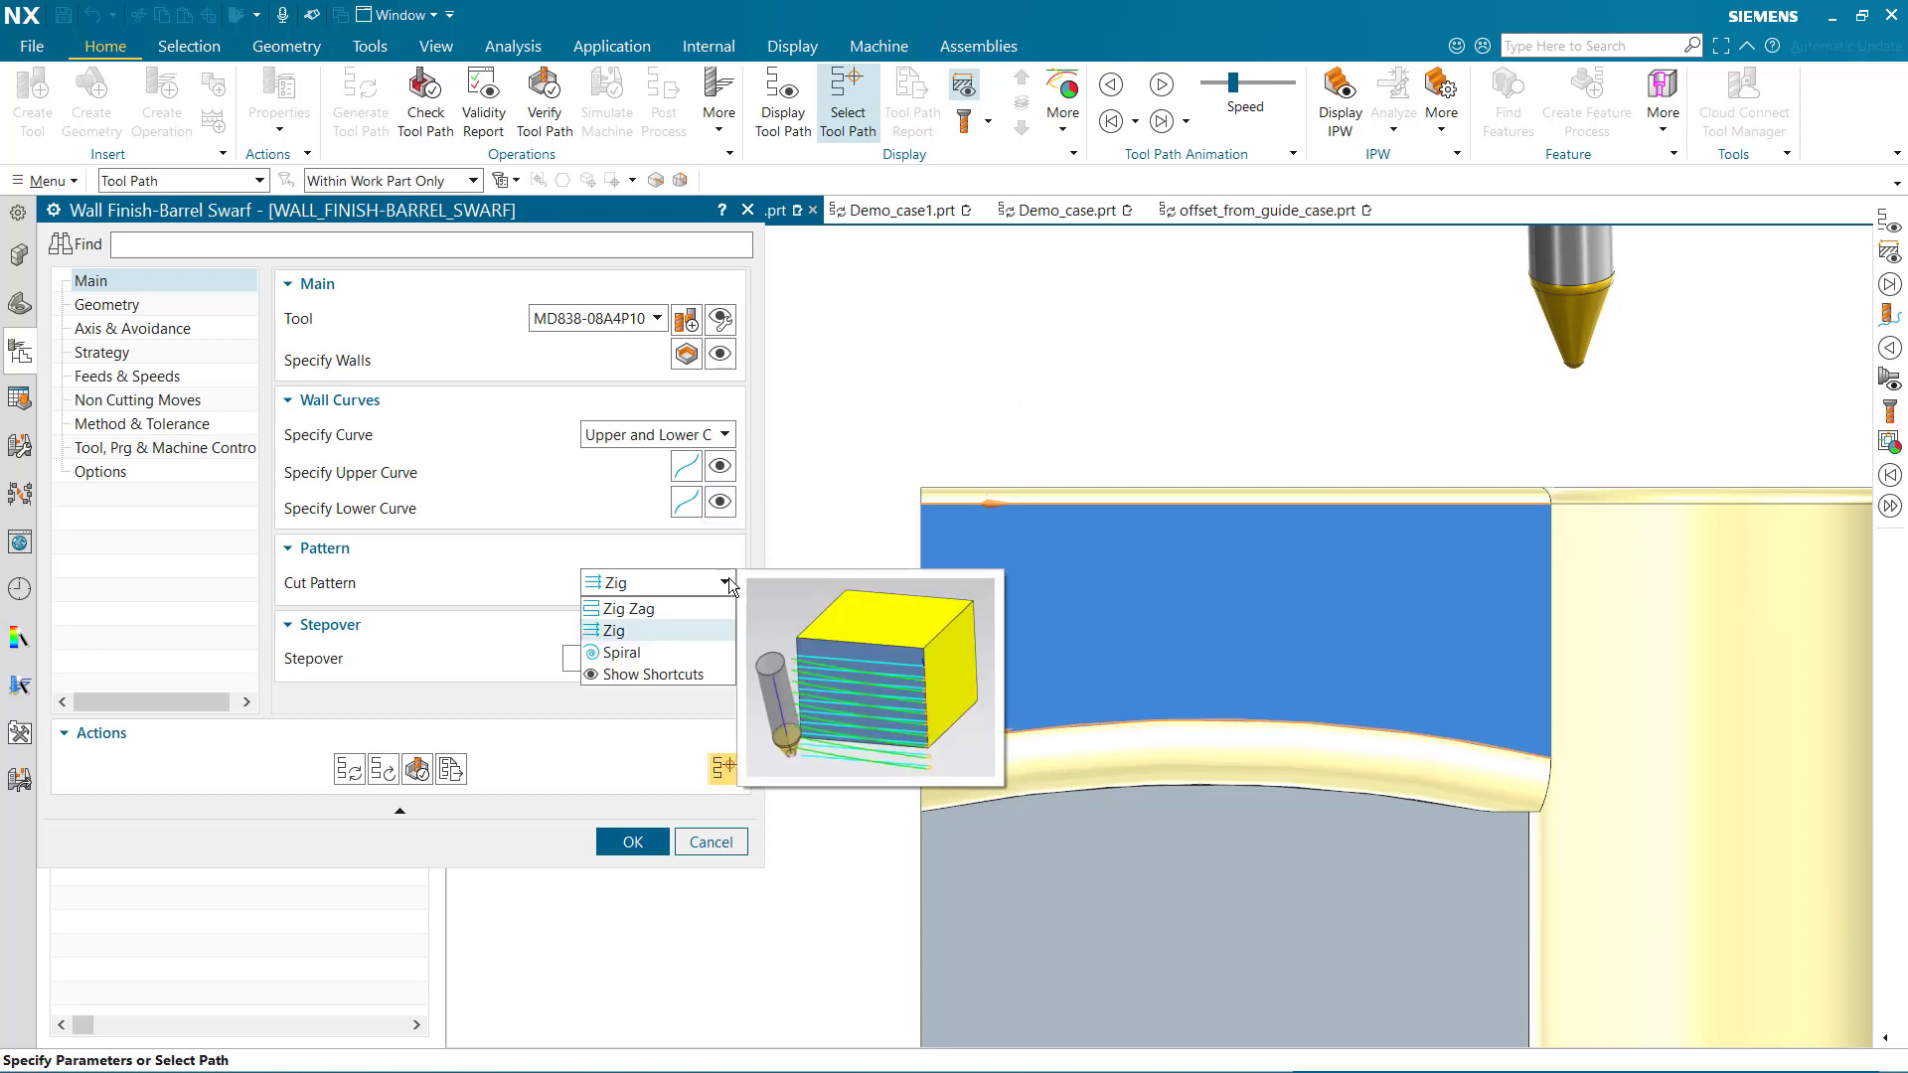
left_click(729, 576)
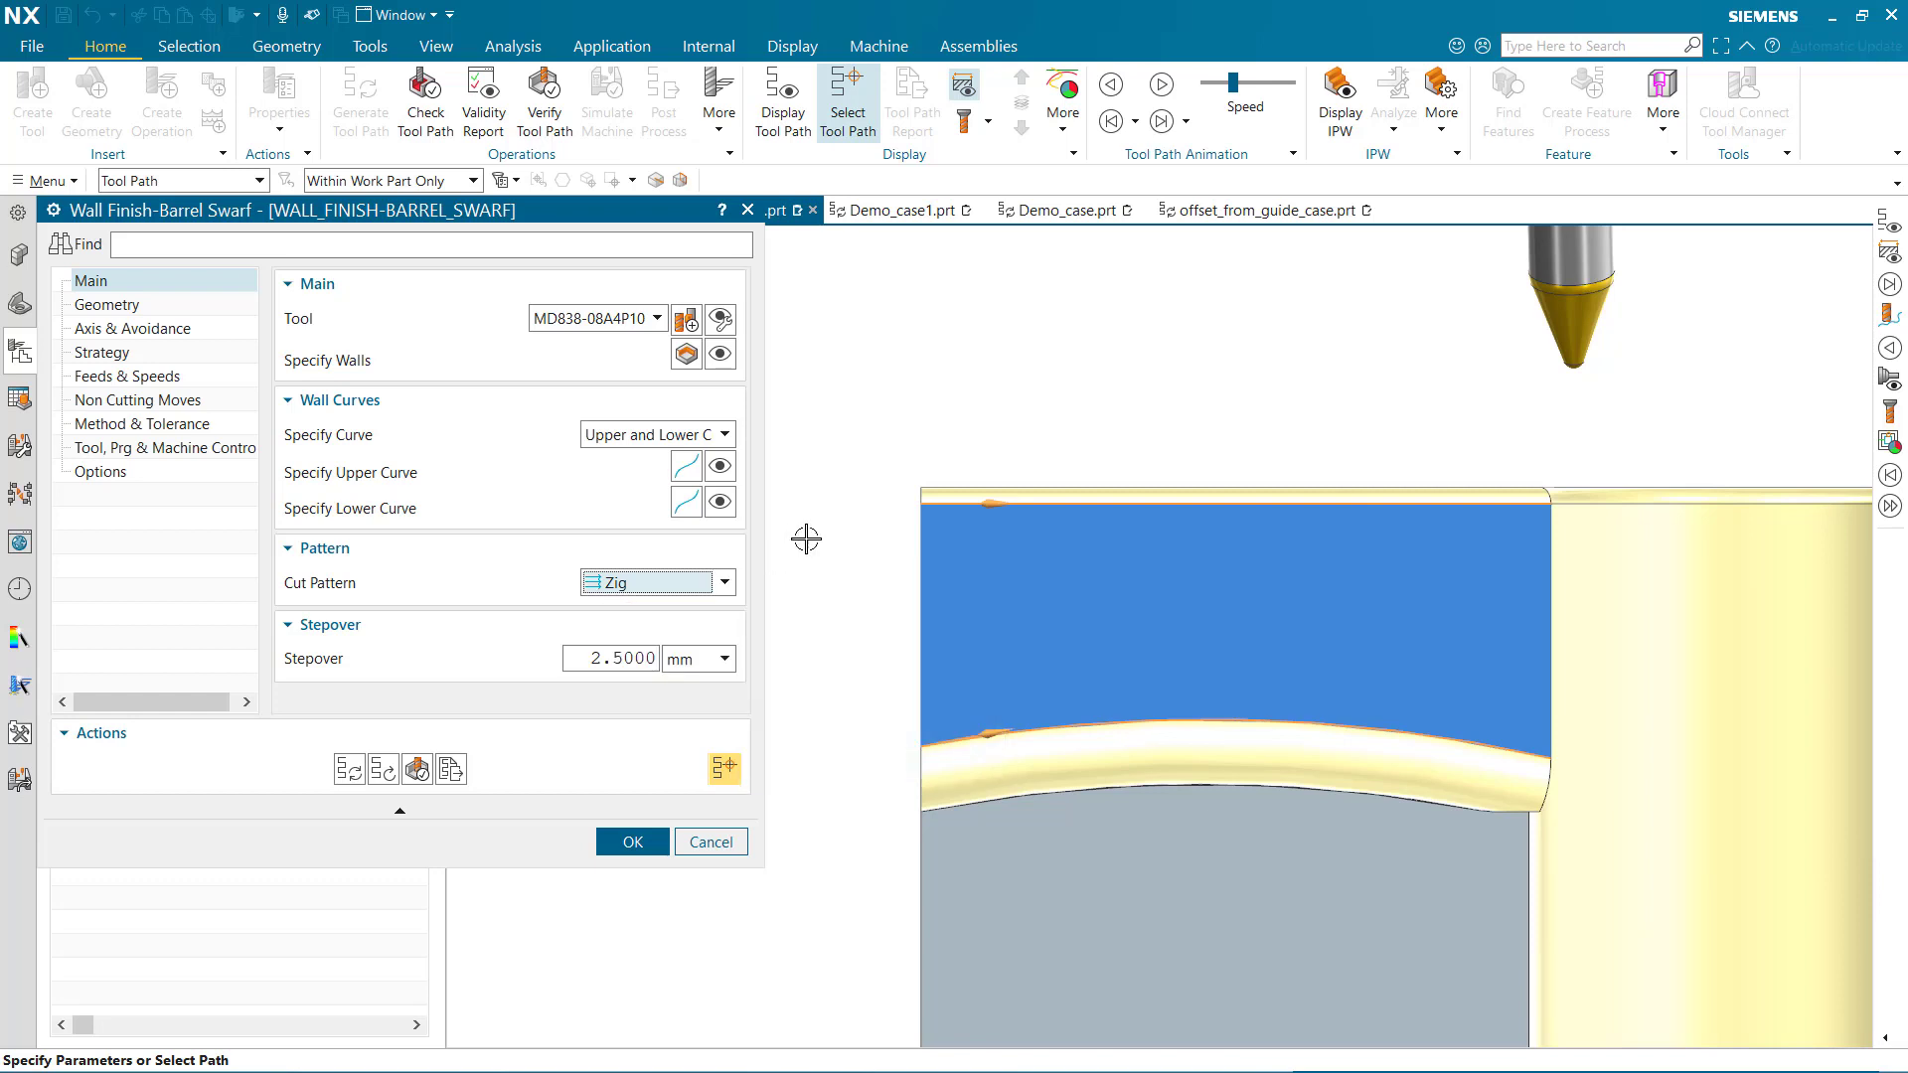
Display the operation's tool path, review the axis and avoidance settings, and animate the tool along the path
left_click(785, 109)
left_click(242, 330)
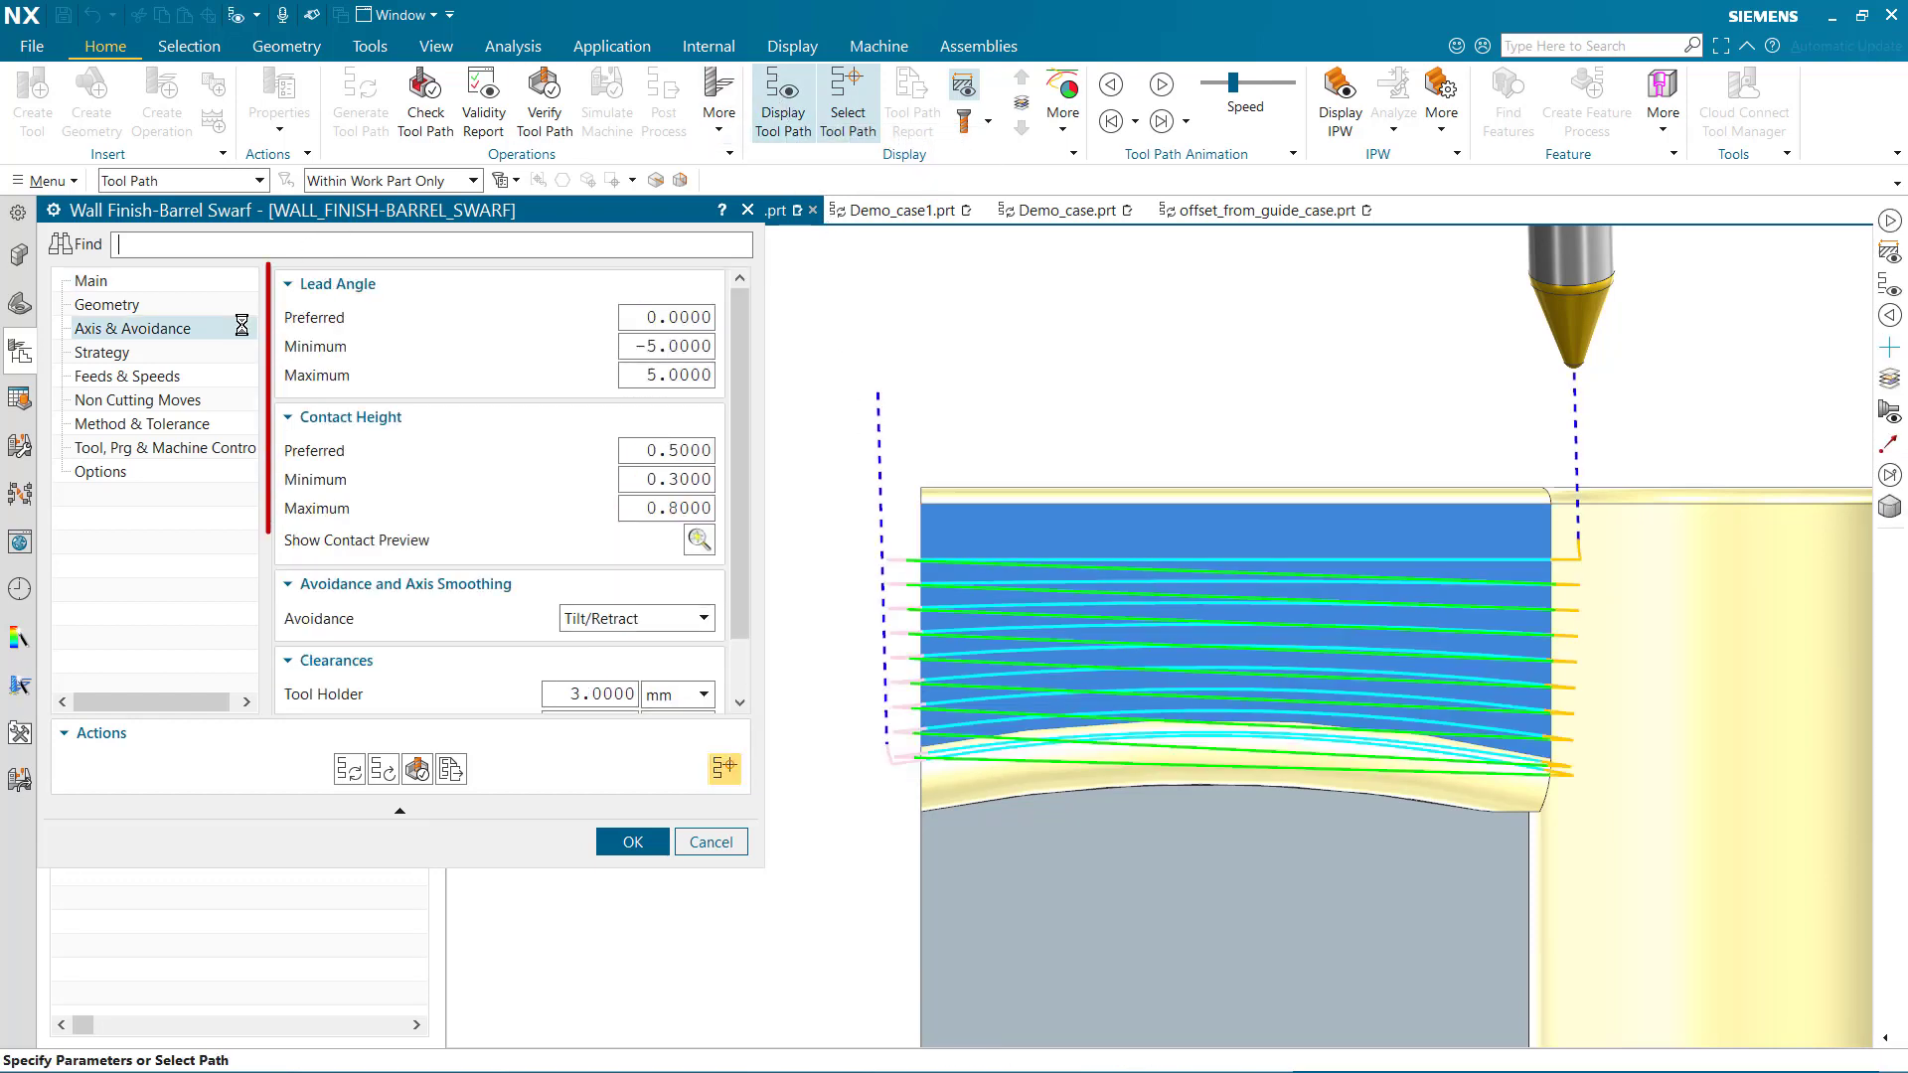
left_click(1160, 85)
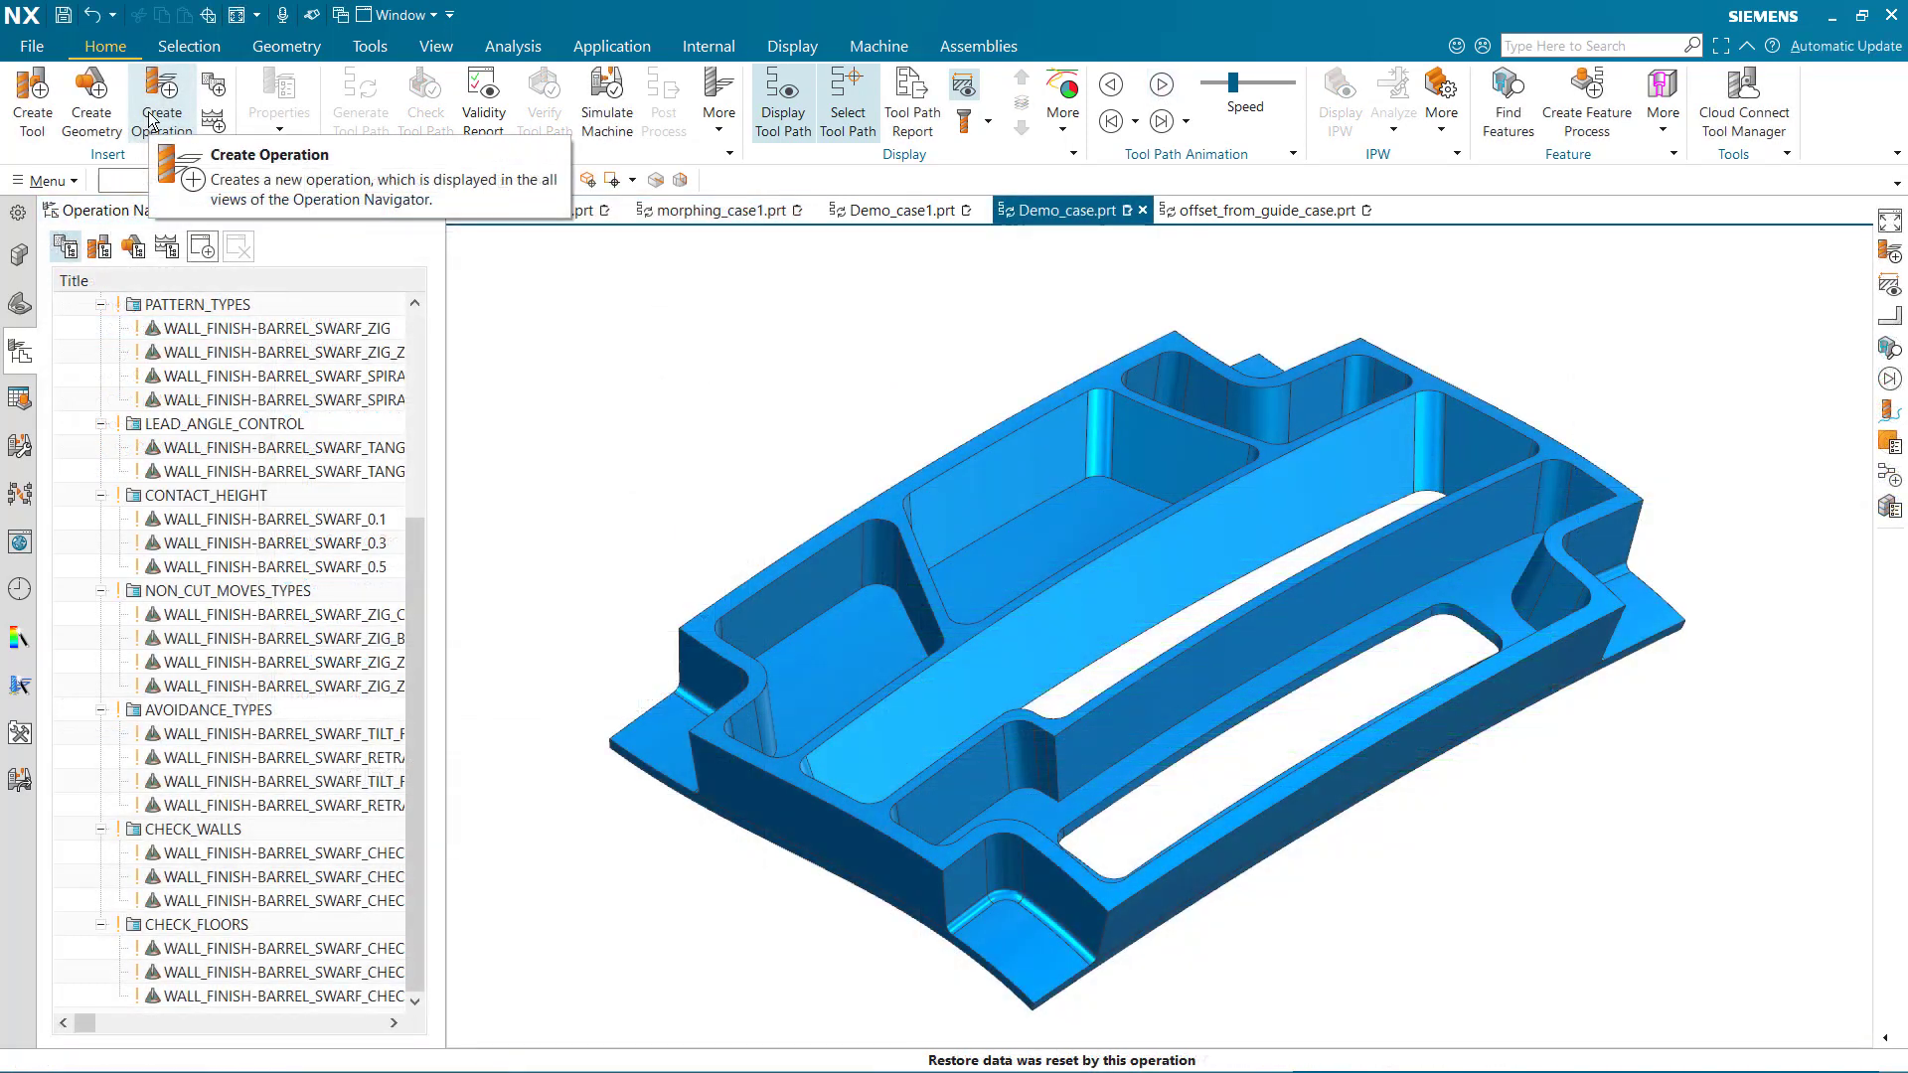
Create a mill_multi-axis Wall Finish-Barrel Swarf operation in Demo_case.prt with the TANGENT_BARREL tool and WORKPIECE_MAIN geometry
left_click(151, 122)
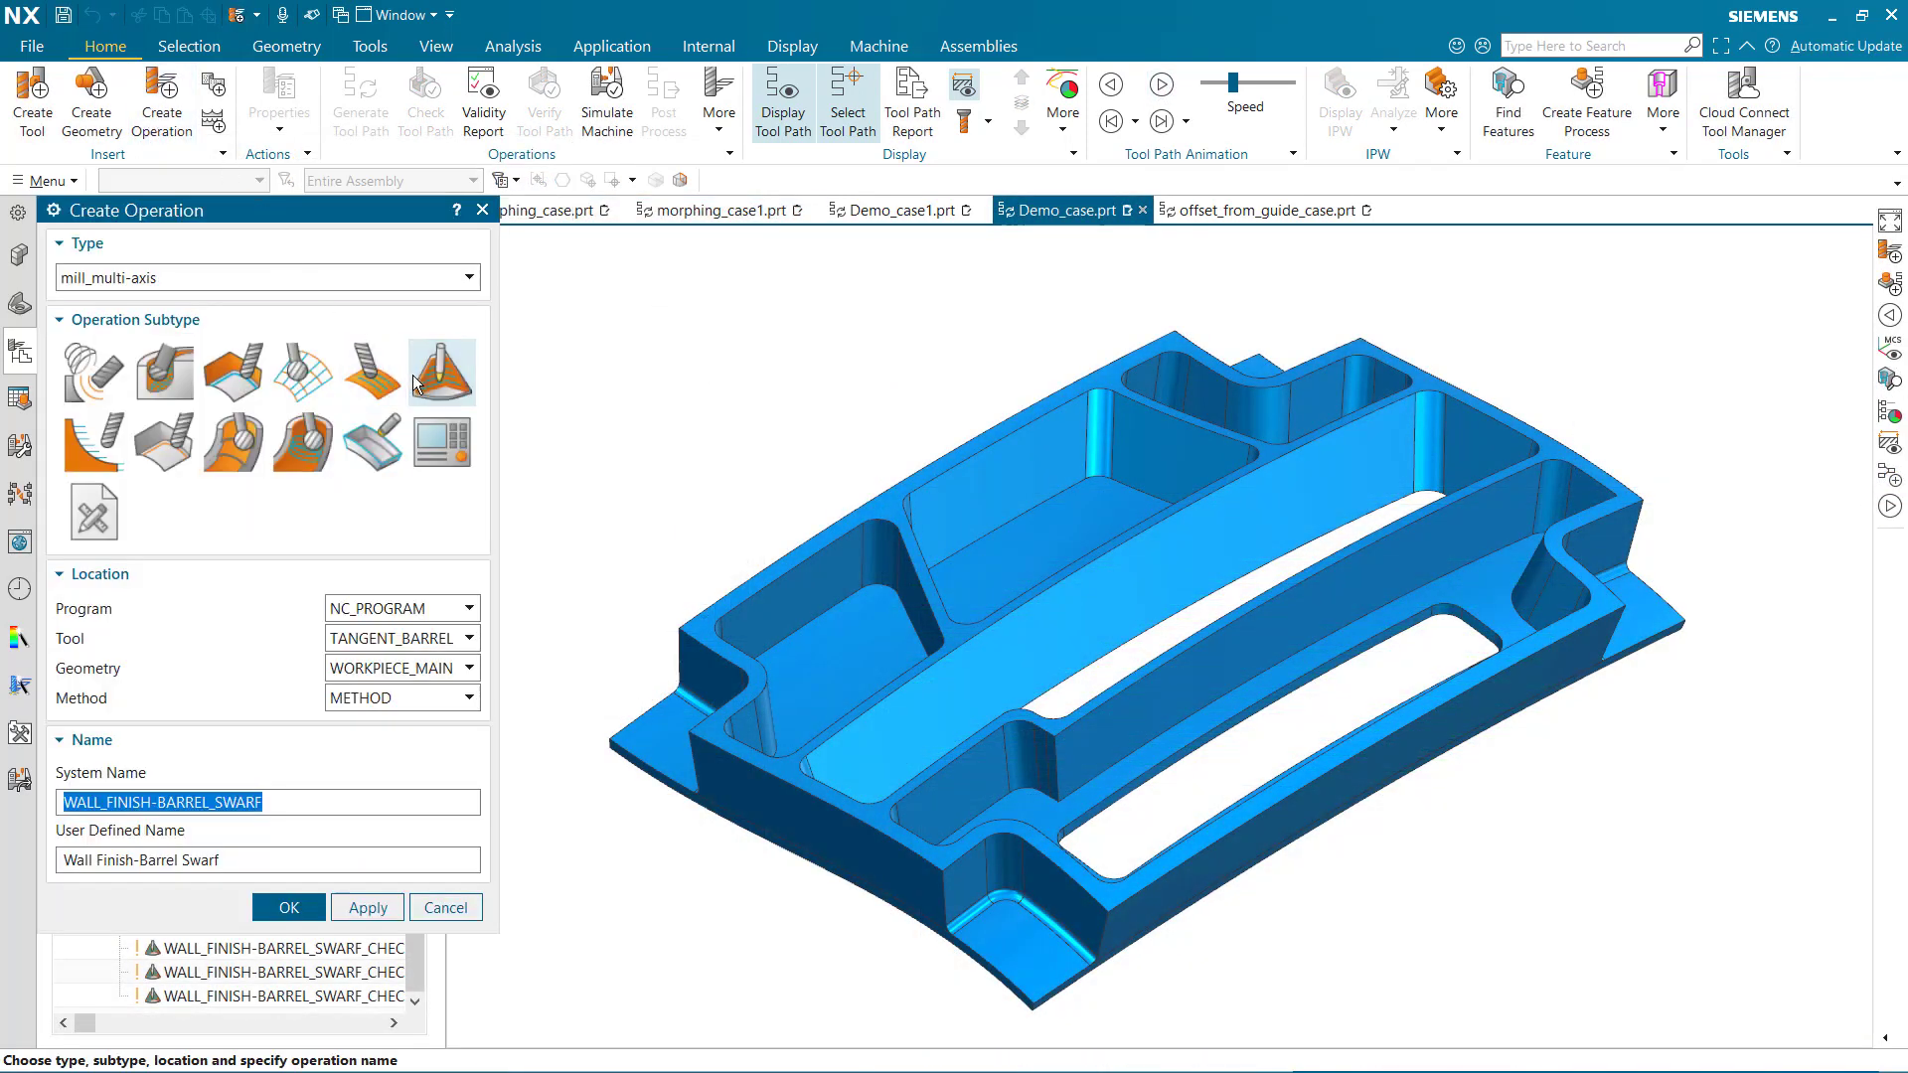
mouse_move(415, 385)
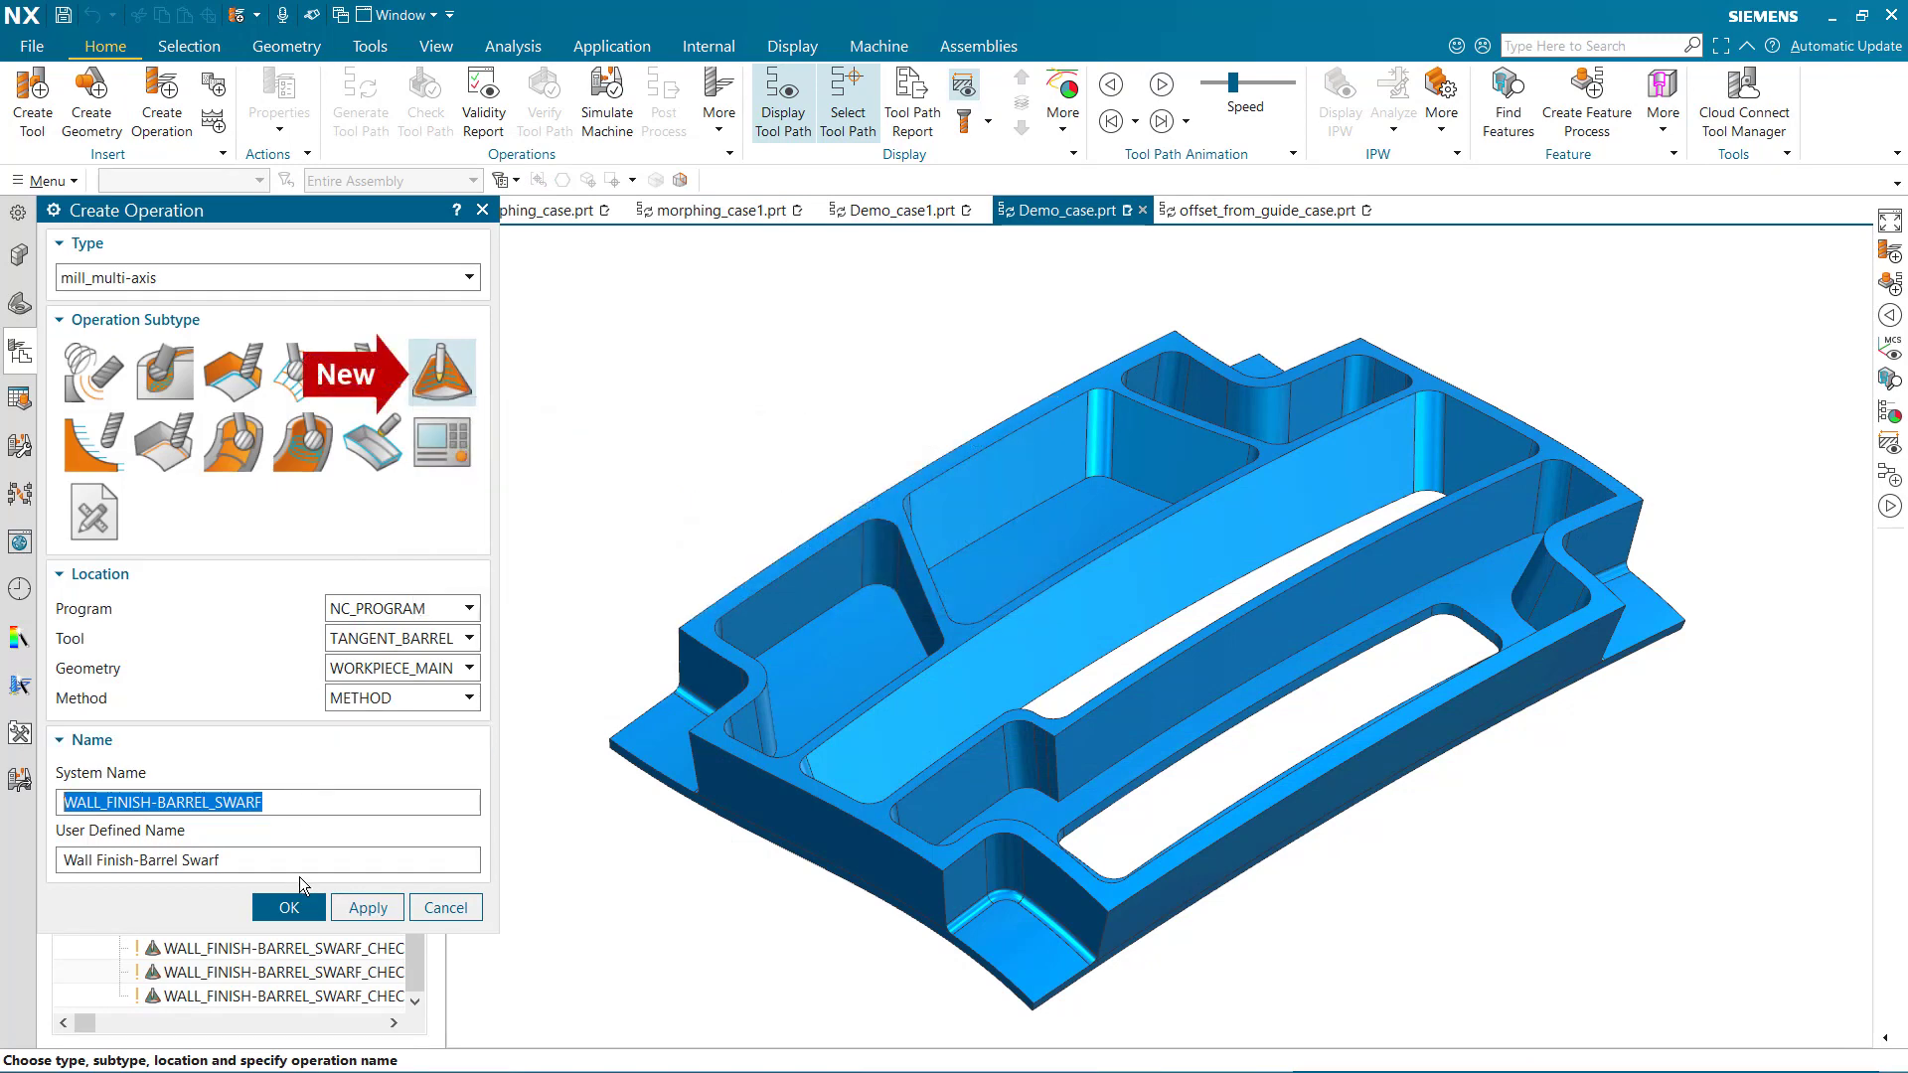
left_click(293, 907)
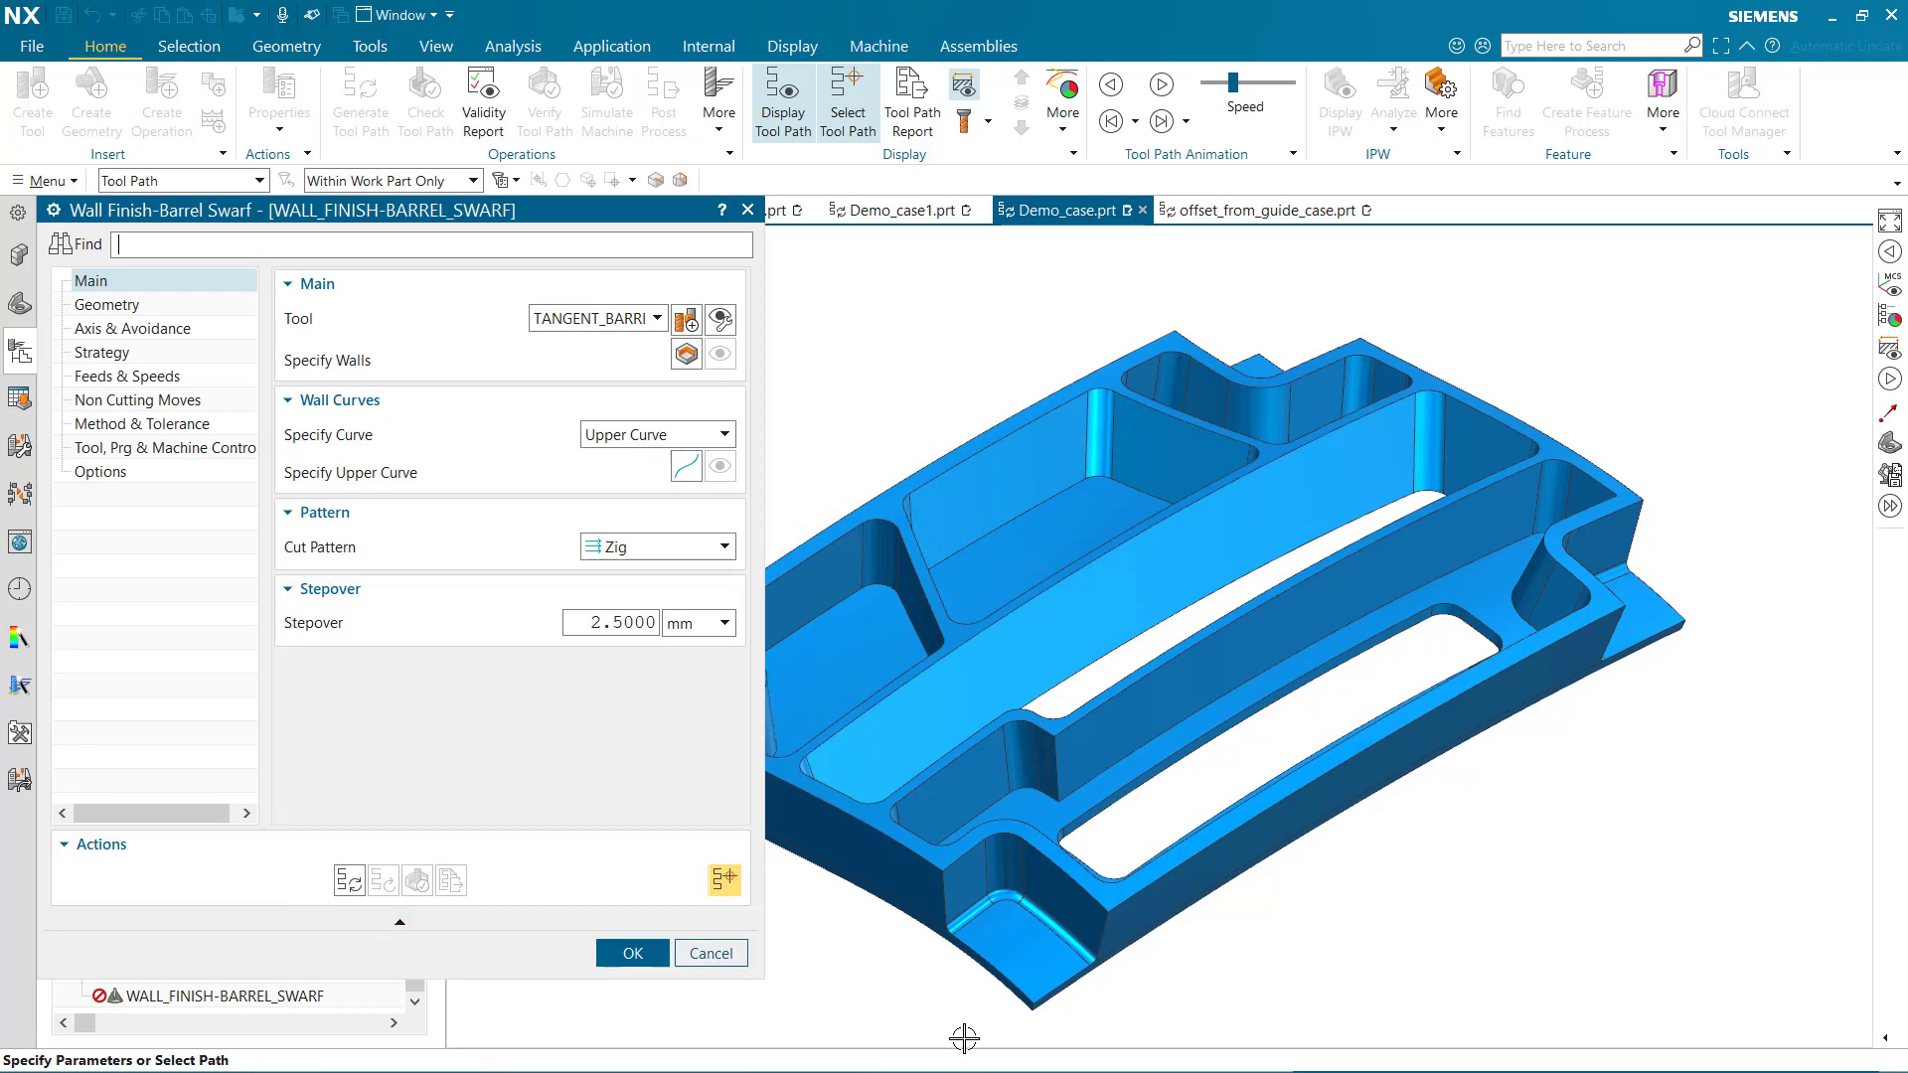
Specify the two flat walls and the curved corner wall around the front corner pocket as the wall geometry
scroll(963, 1037, "down", 5)
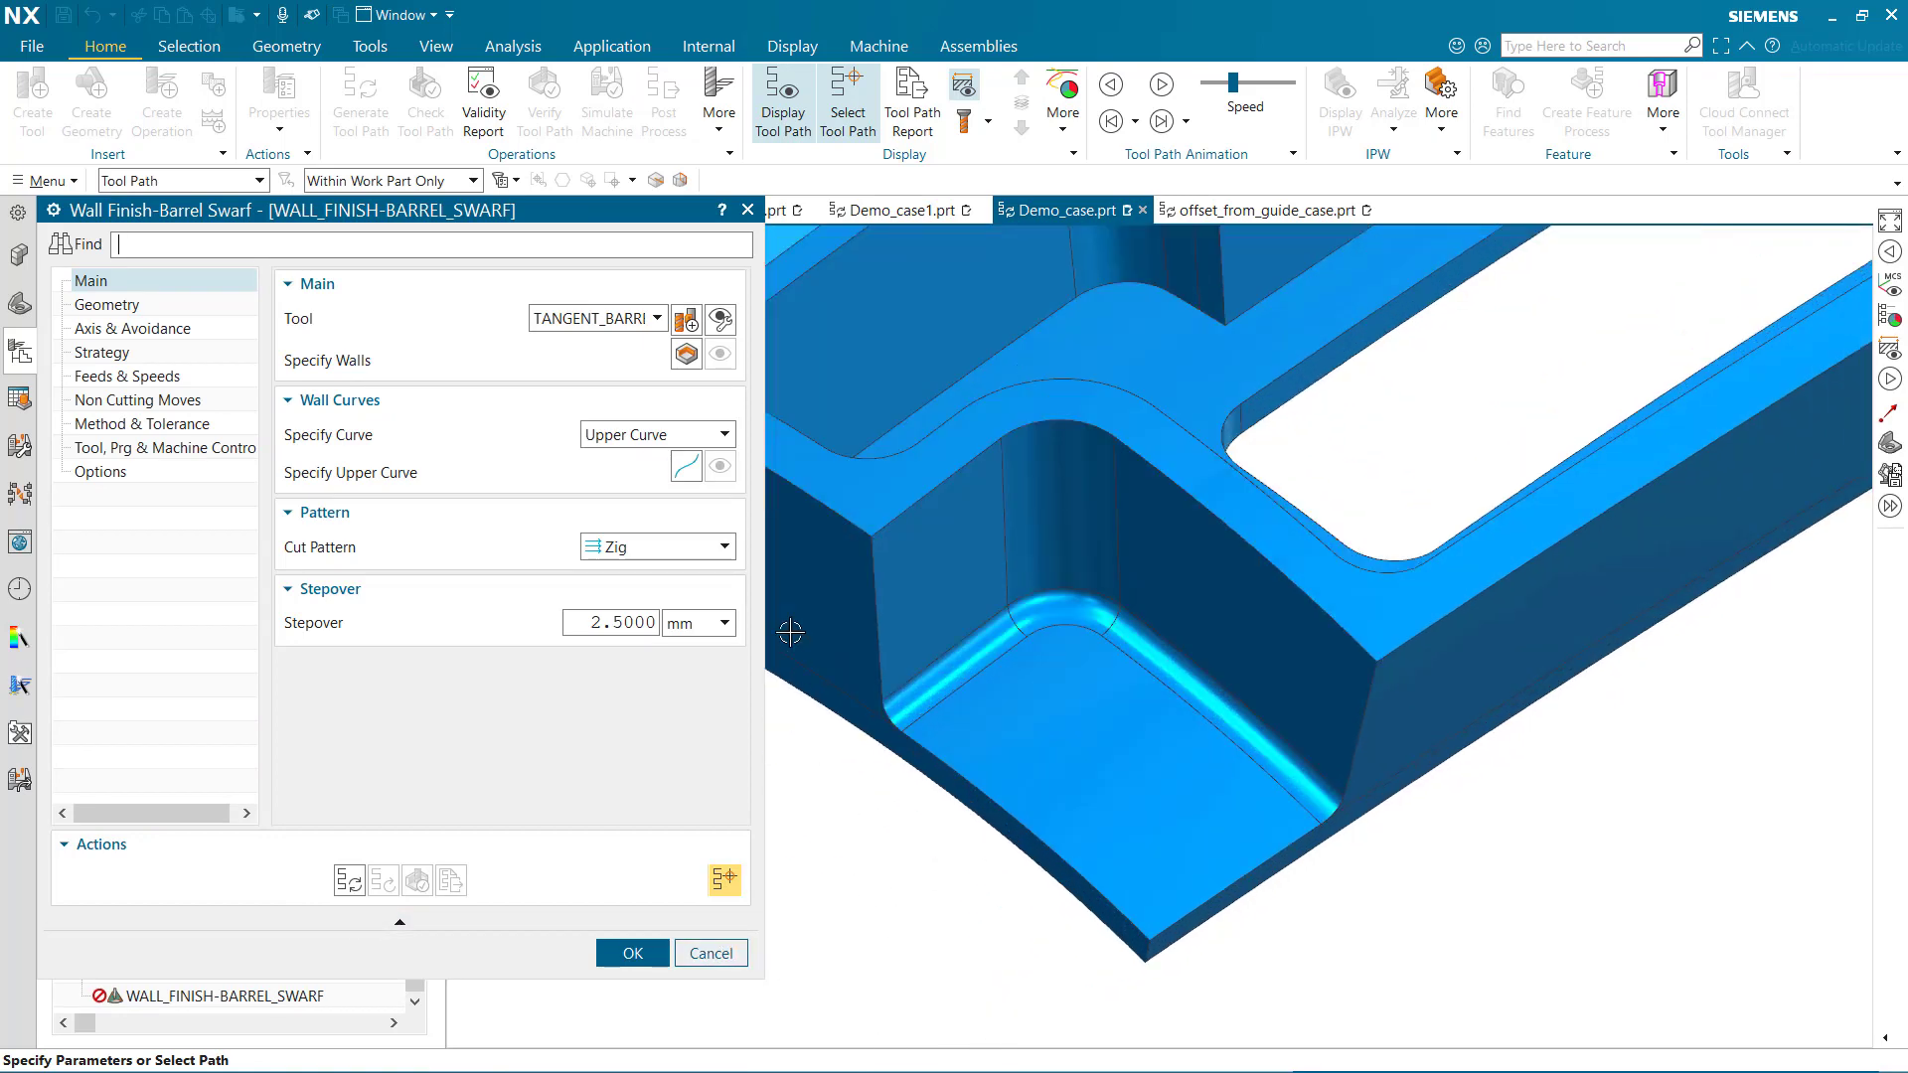
left_click(687, 355)
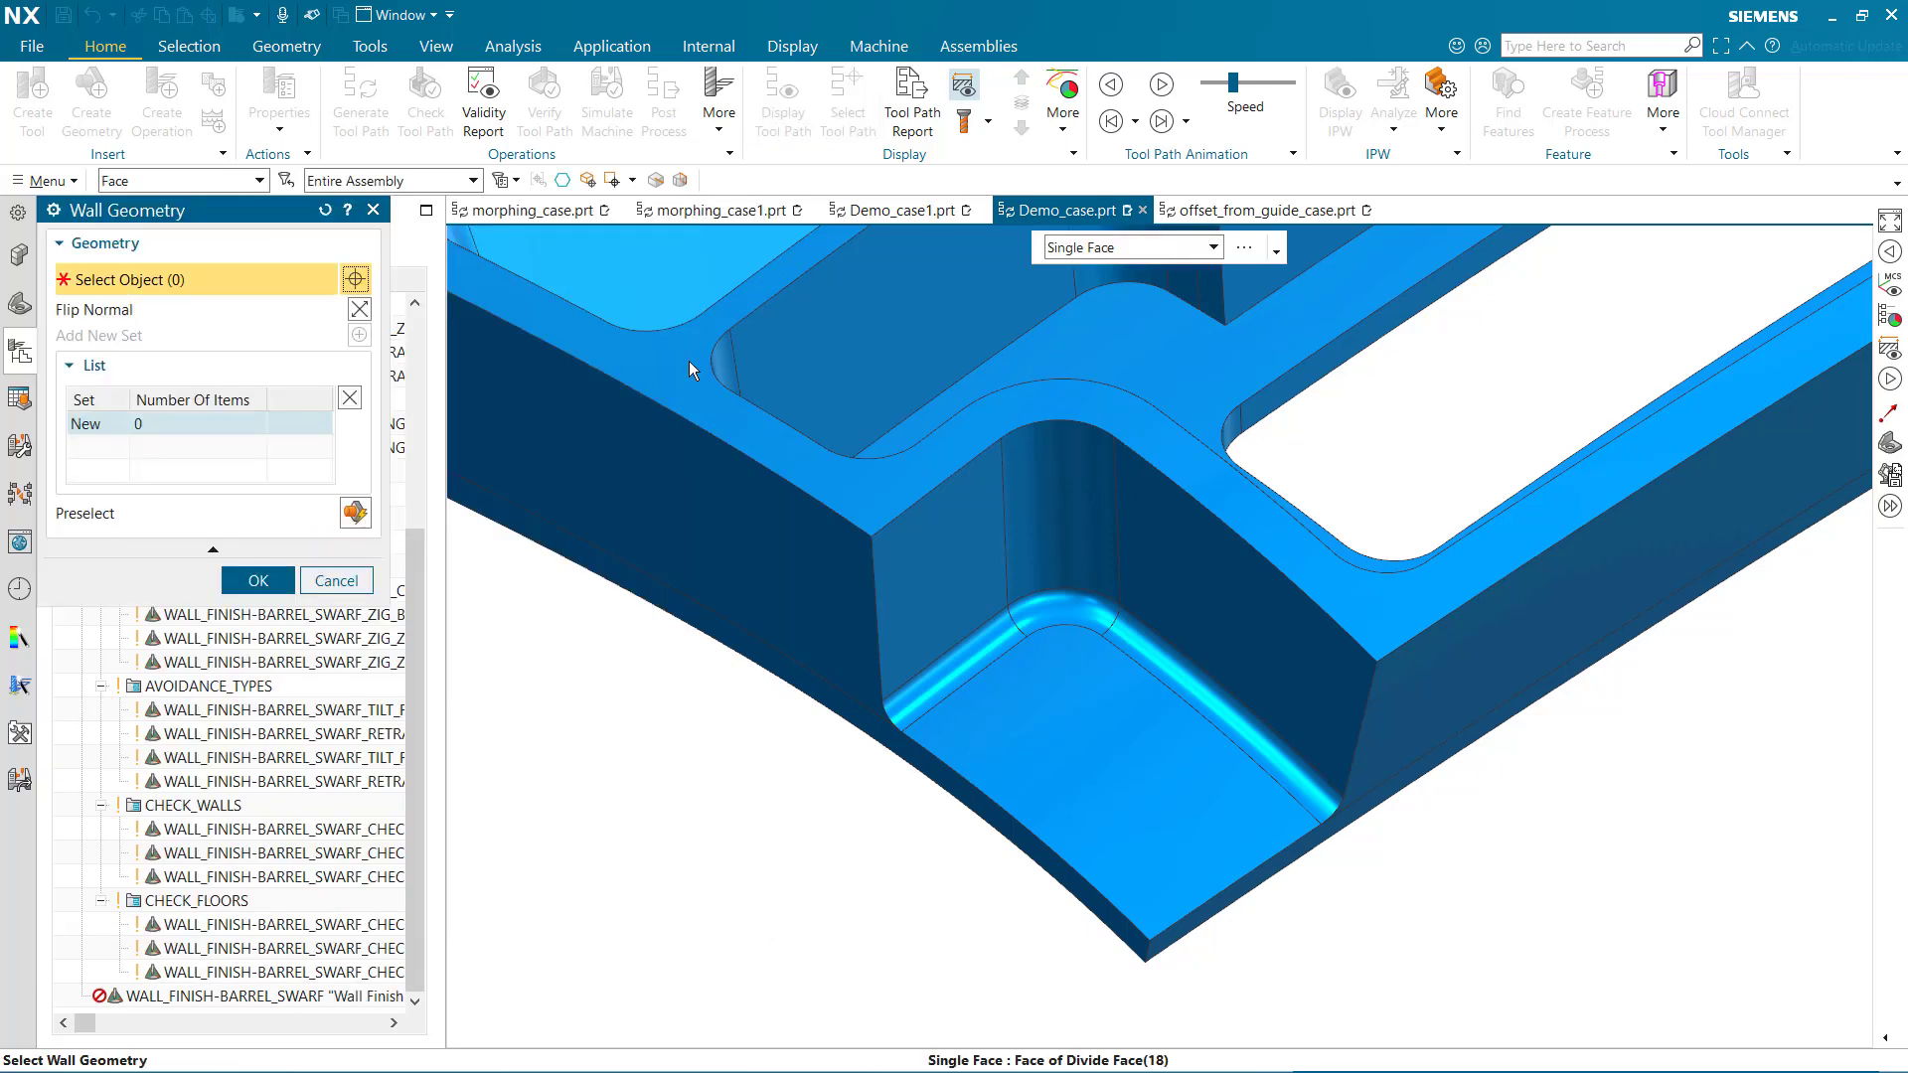
left_click(1216, 596)
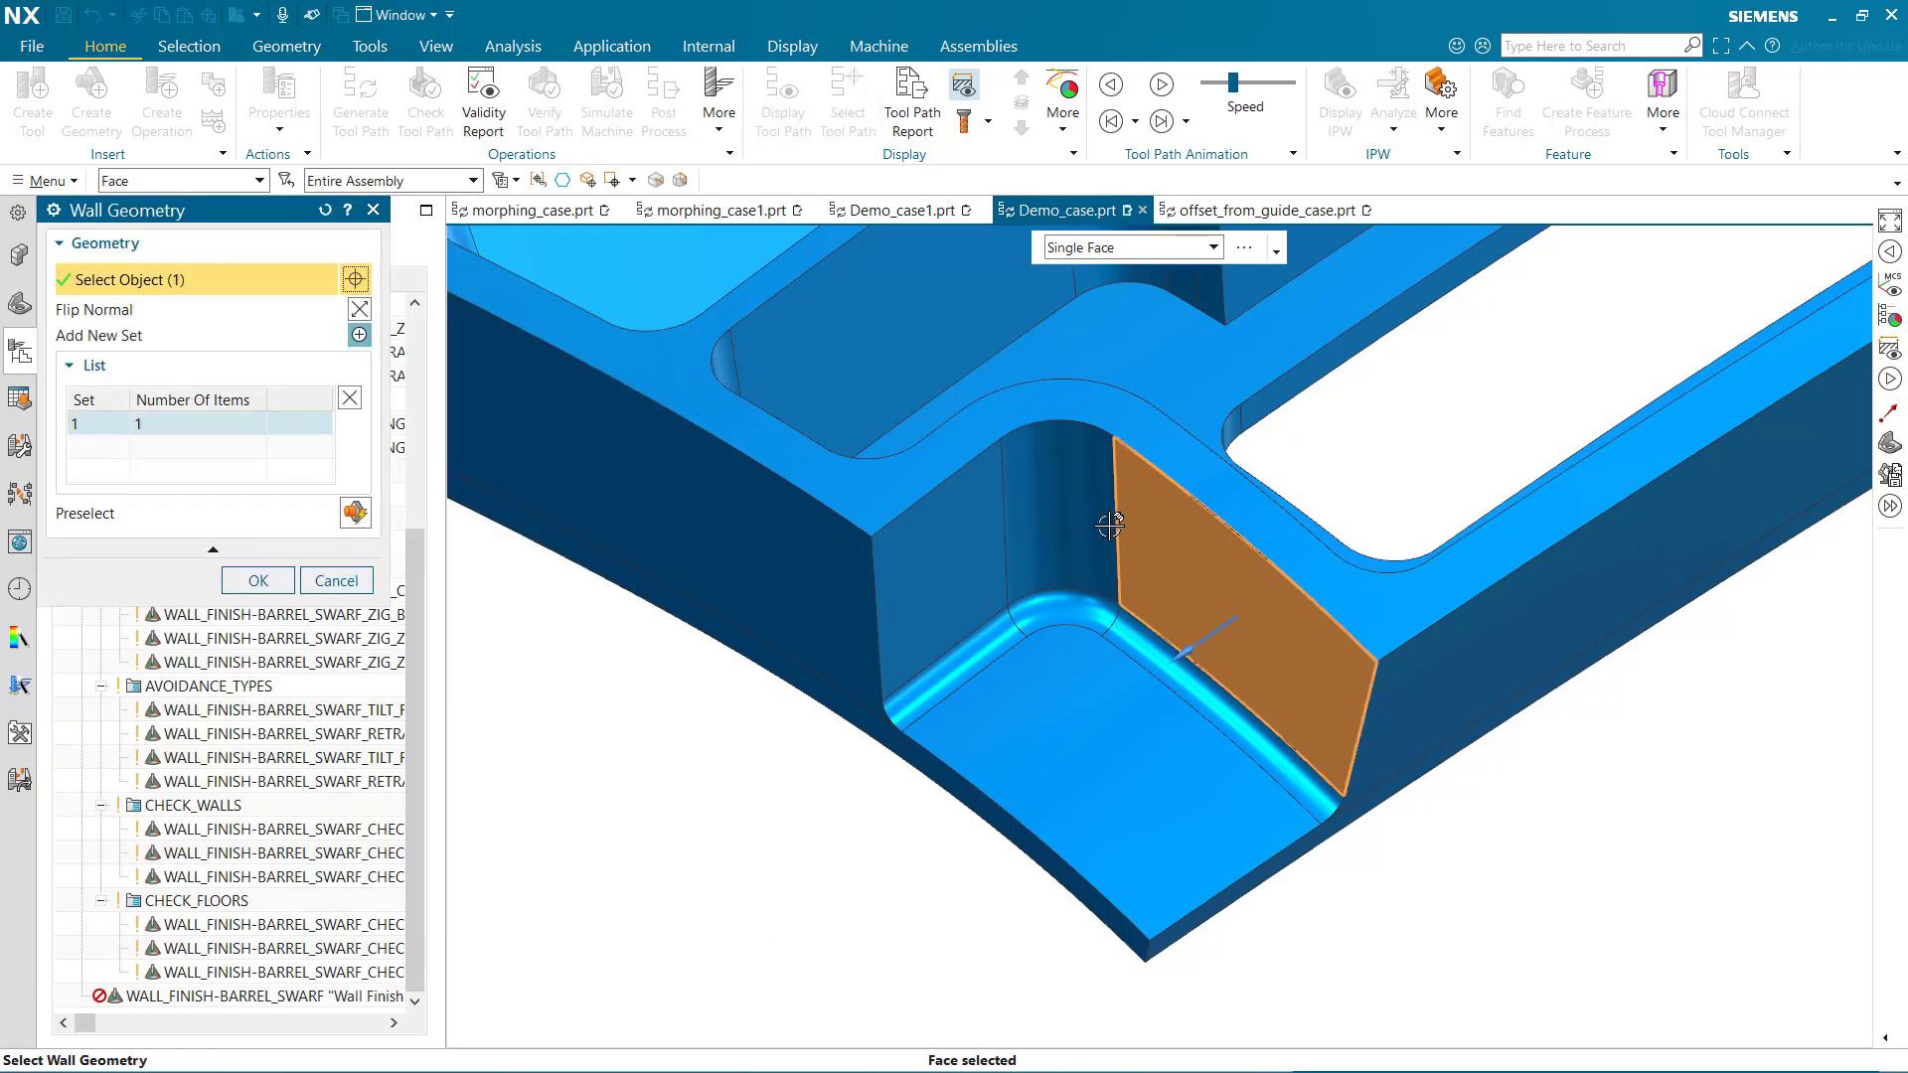
left_click(1076, 505)
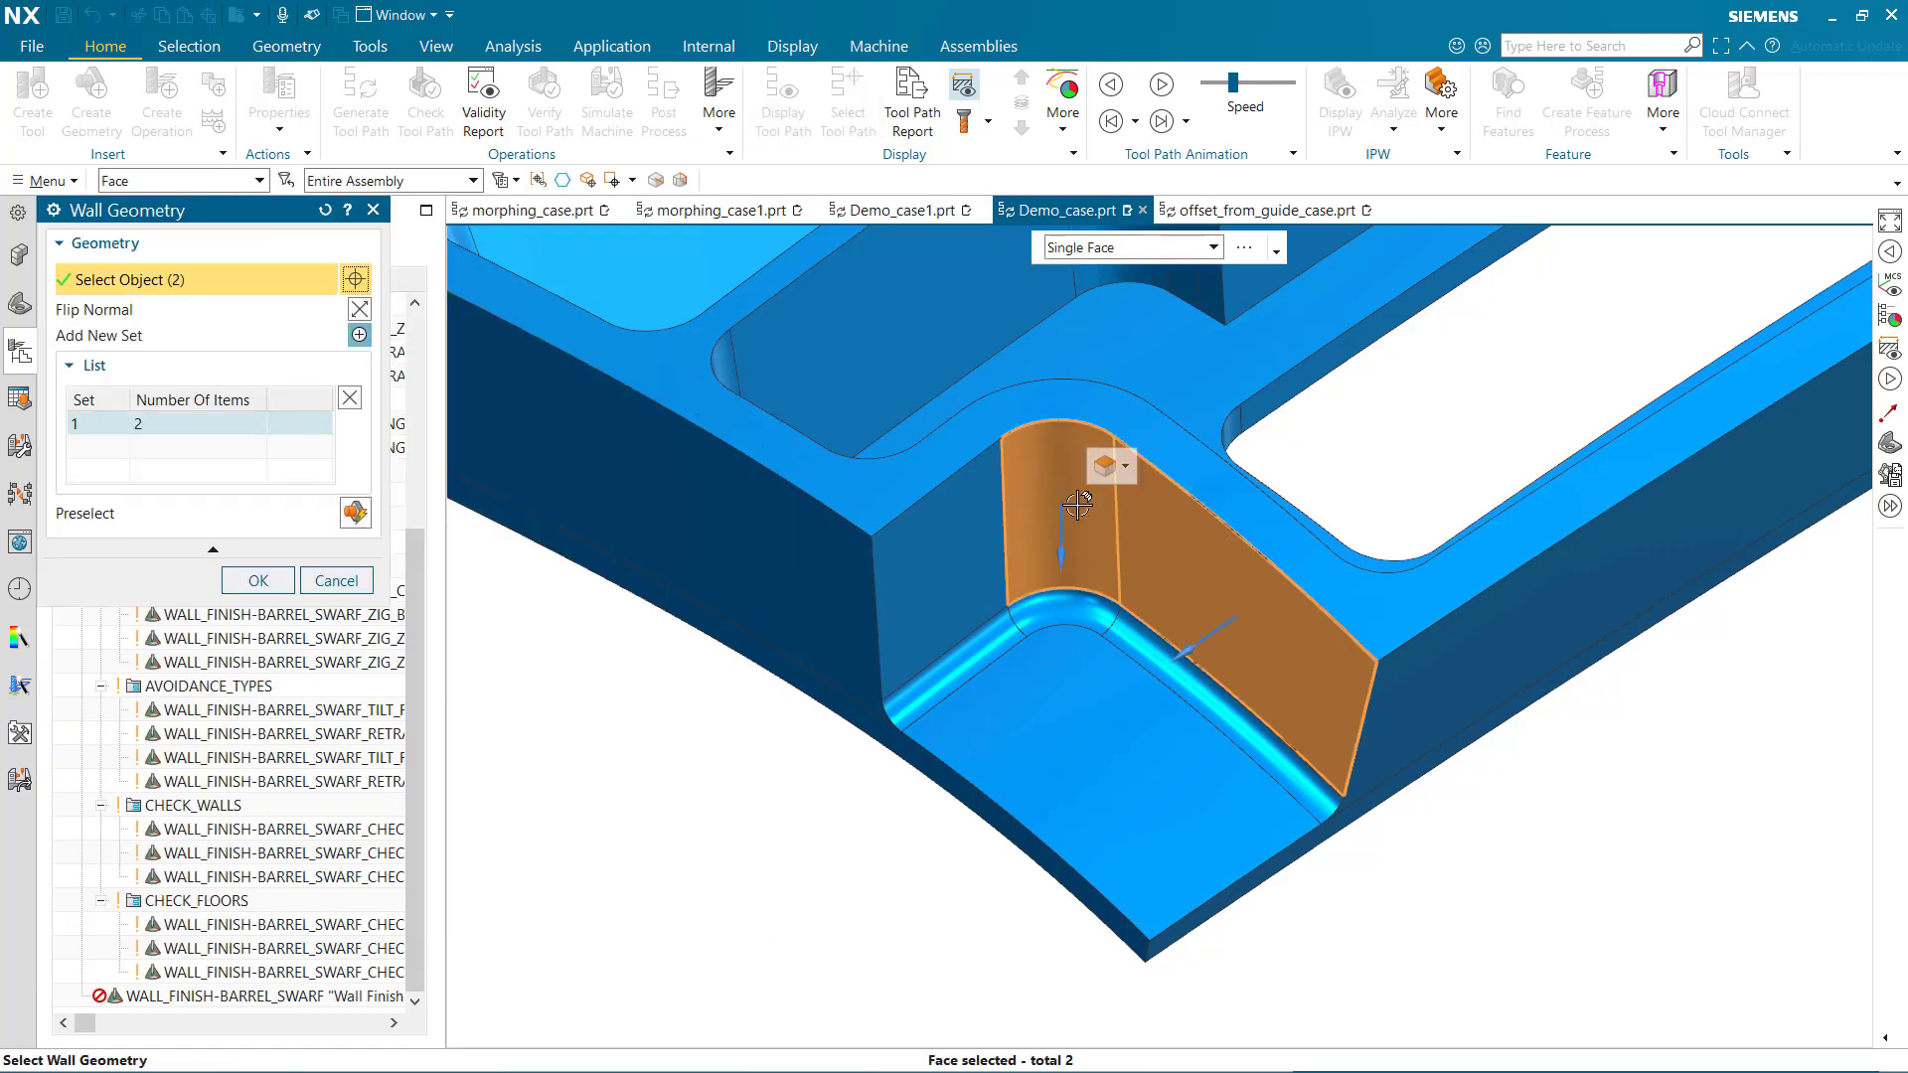
left_click(942, 538)
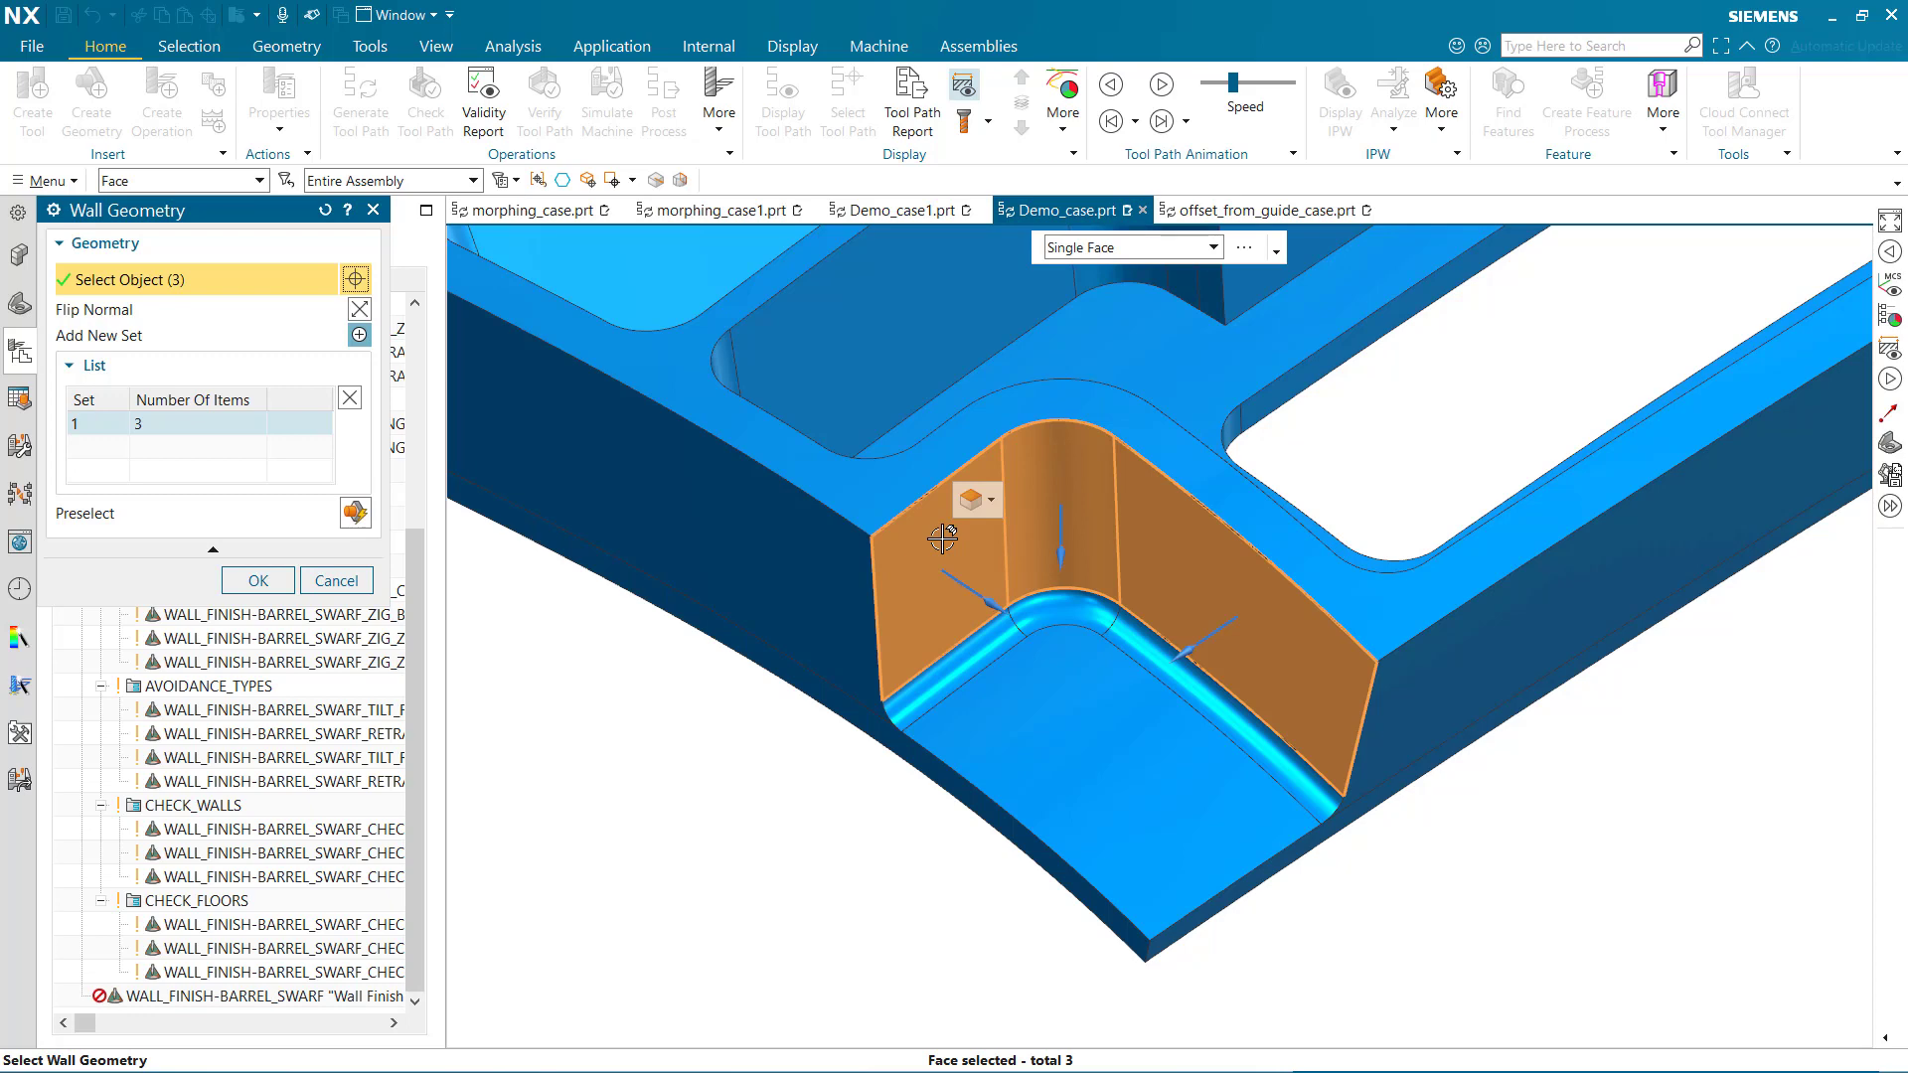
left_click(260, 581)
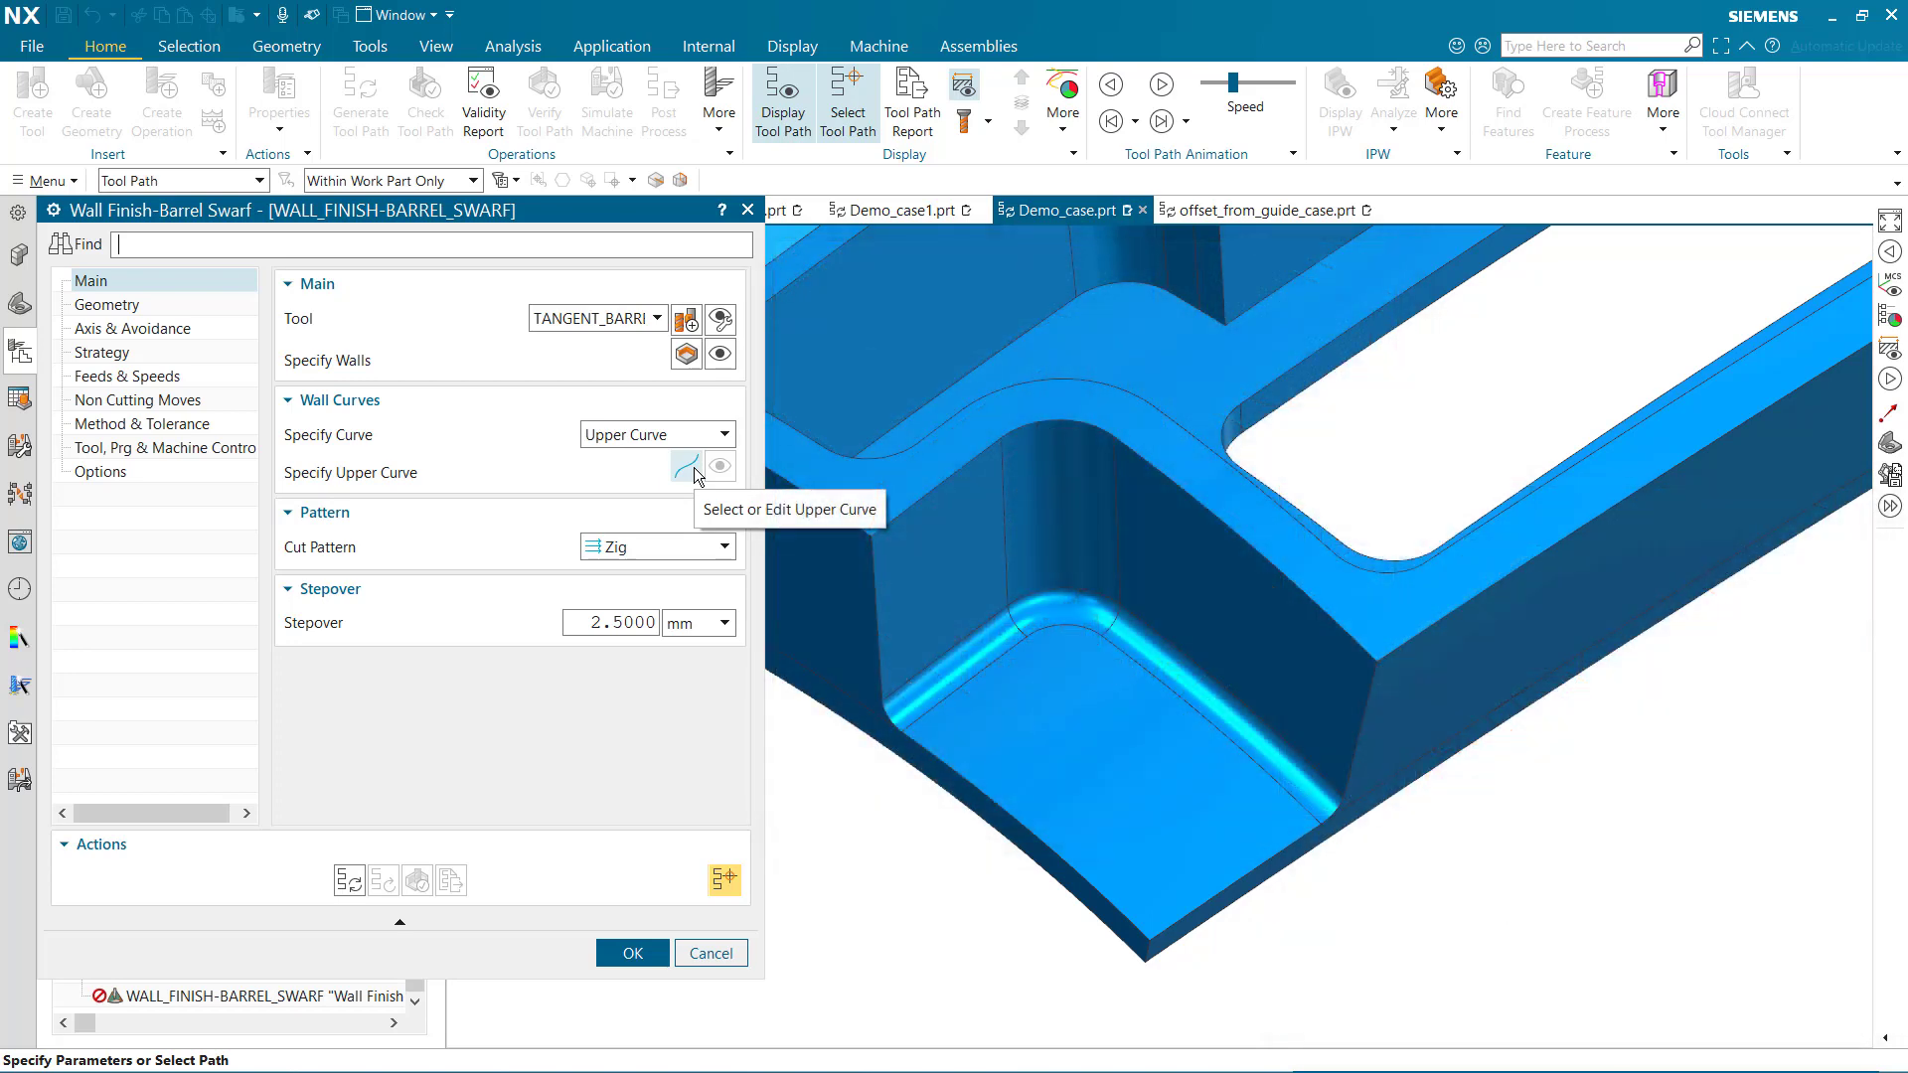
Specify the three connected top edges of the selected pocket walls as the upper curve
left_click(687, 467)
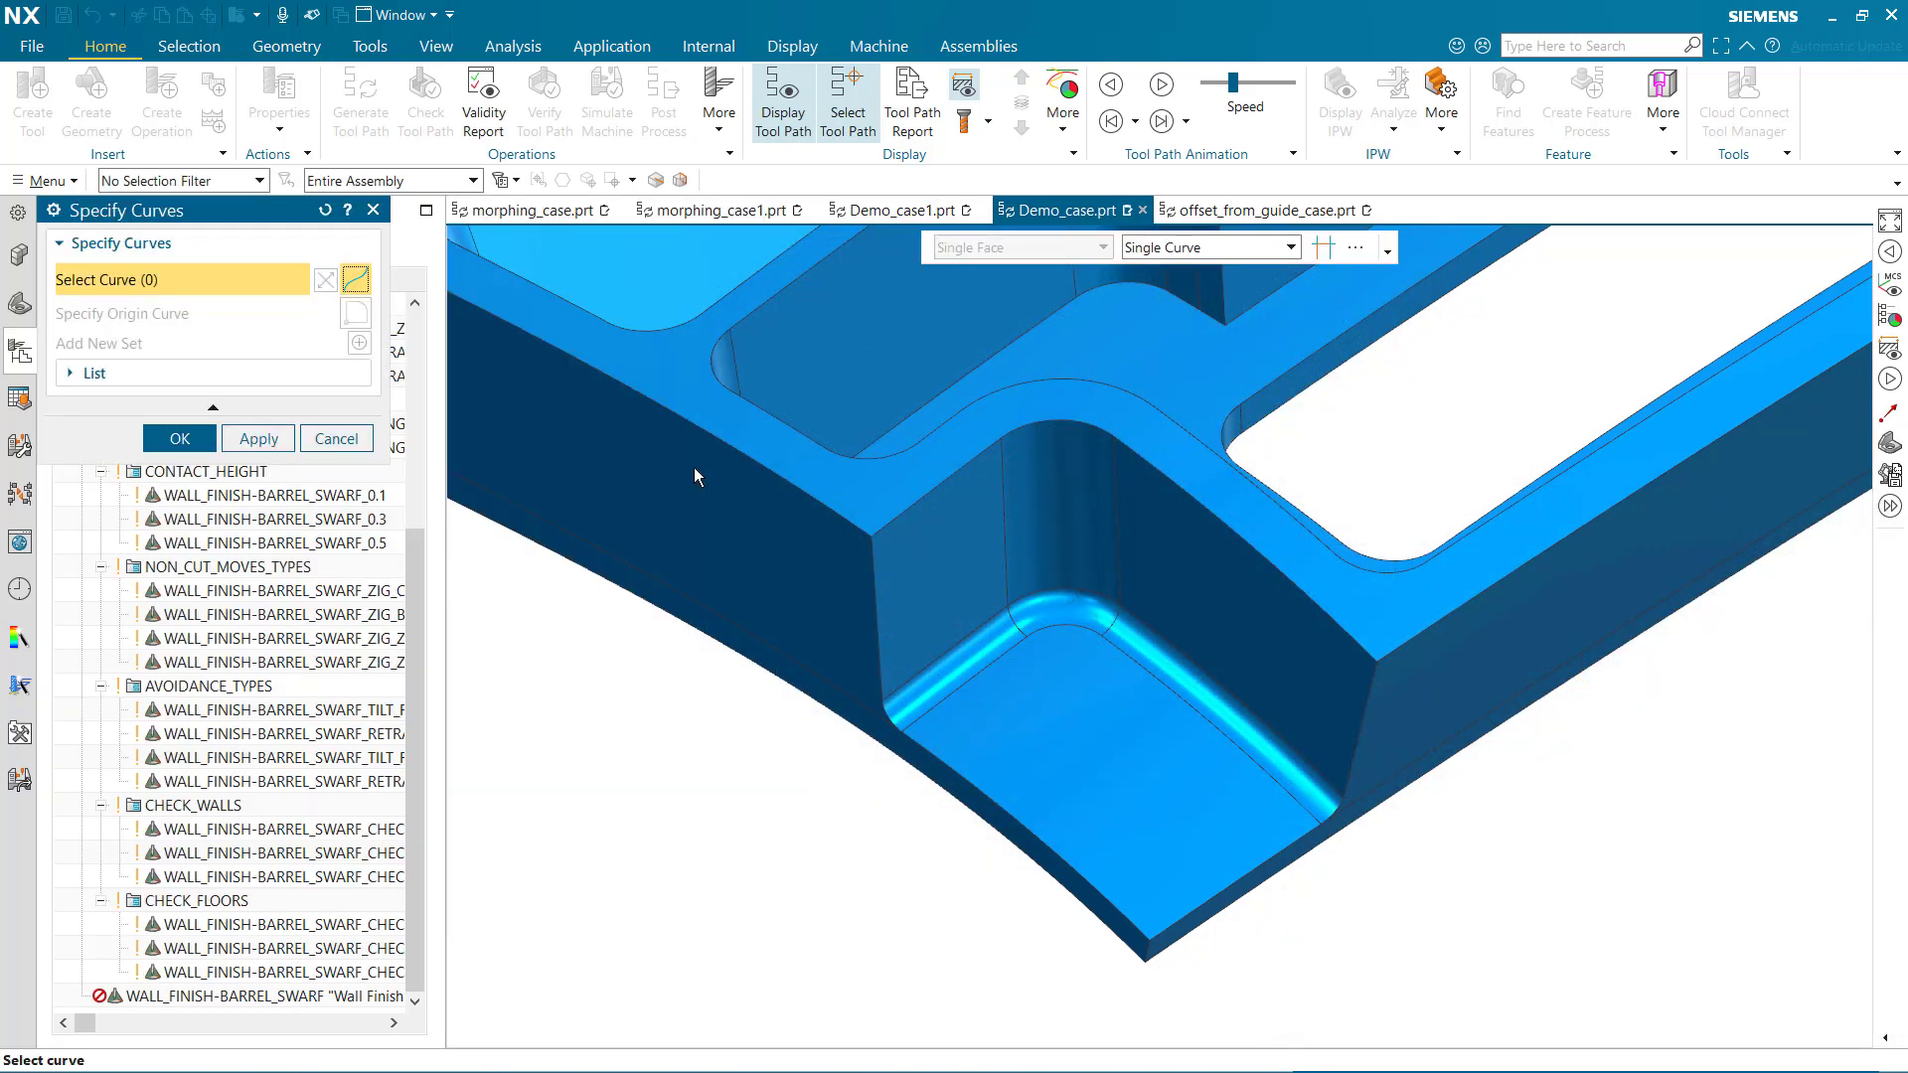
left_click(1354, 637)
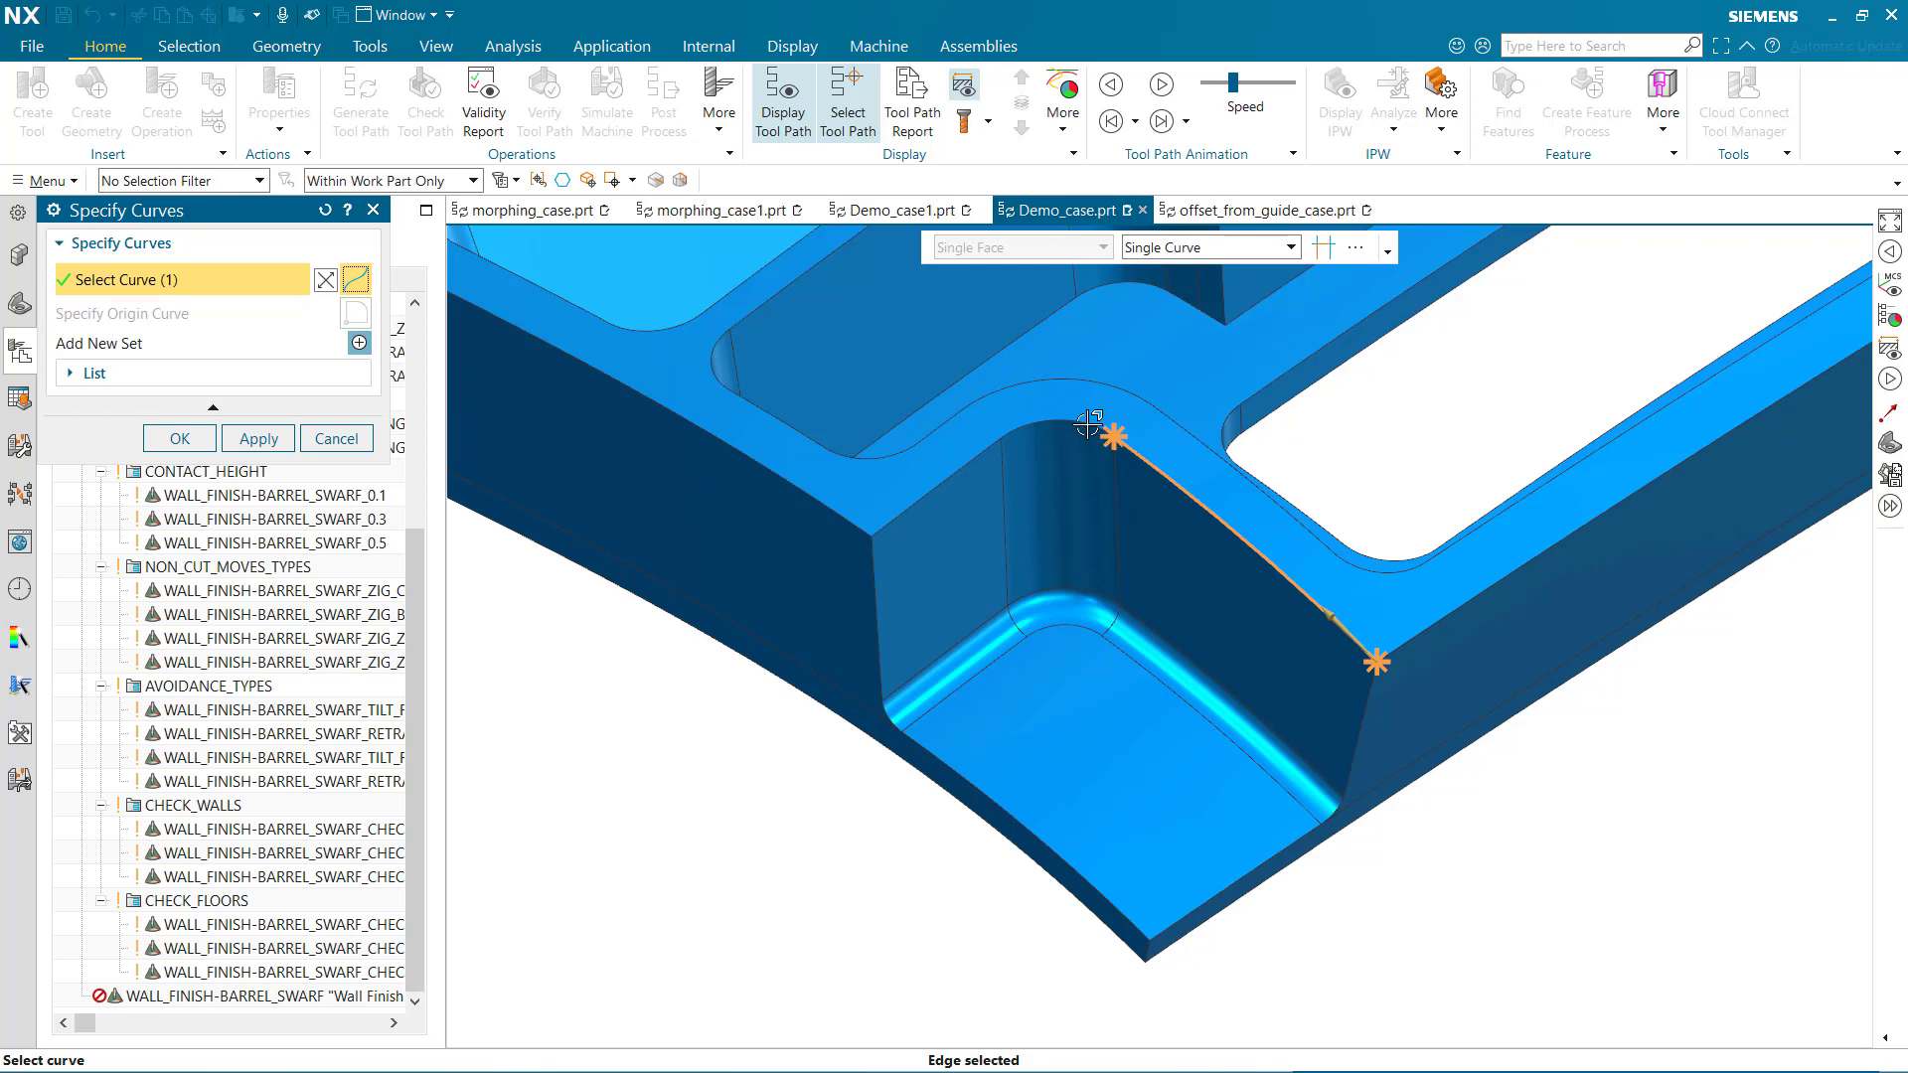
left_click(1033, 437)
left_click(971, 464)
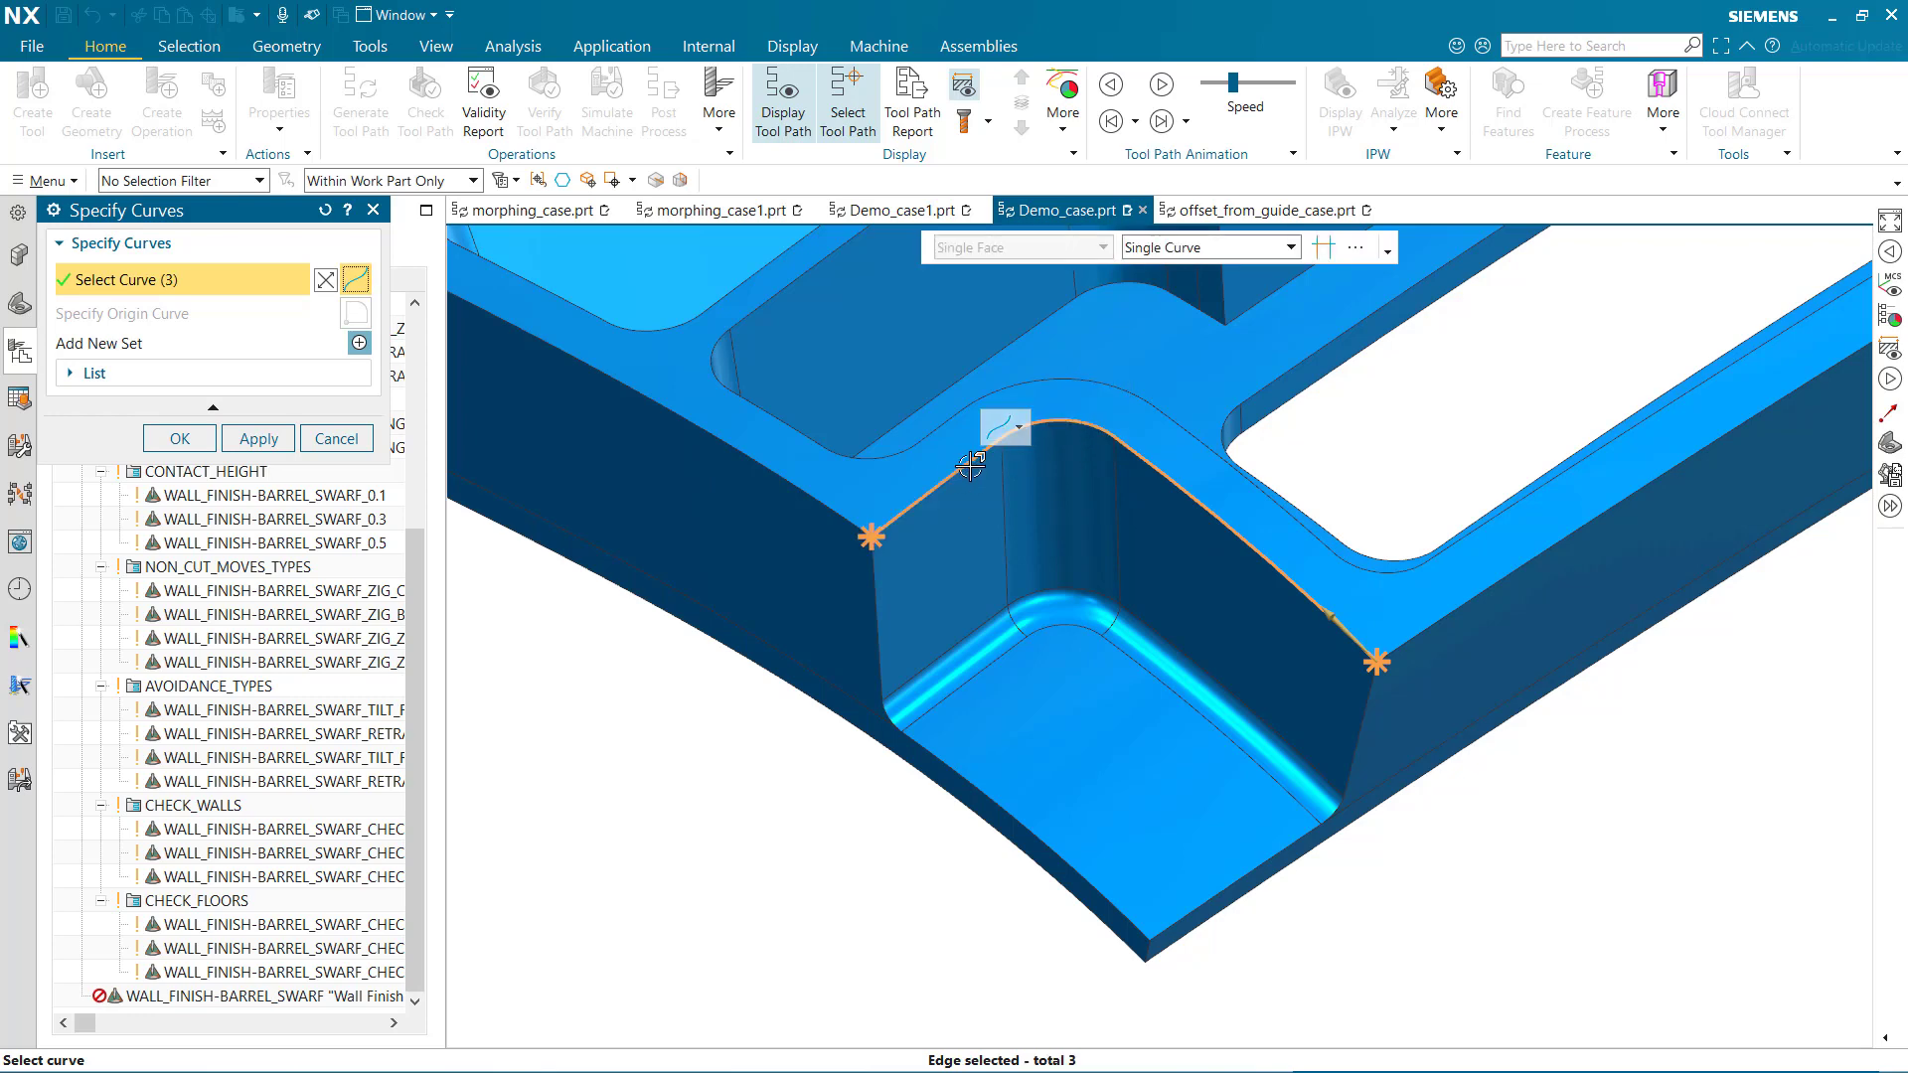
left_click(179, 441)
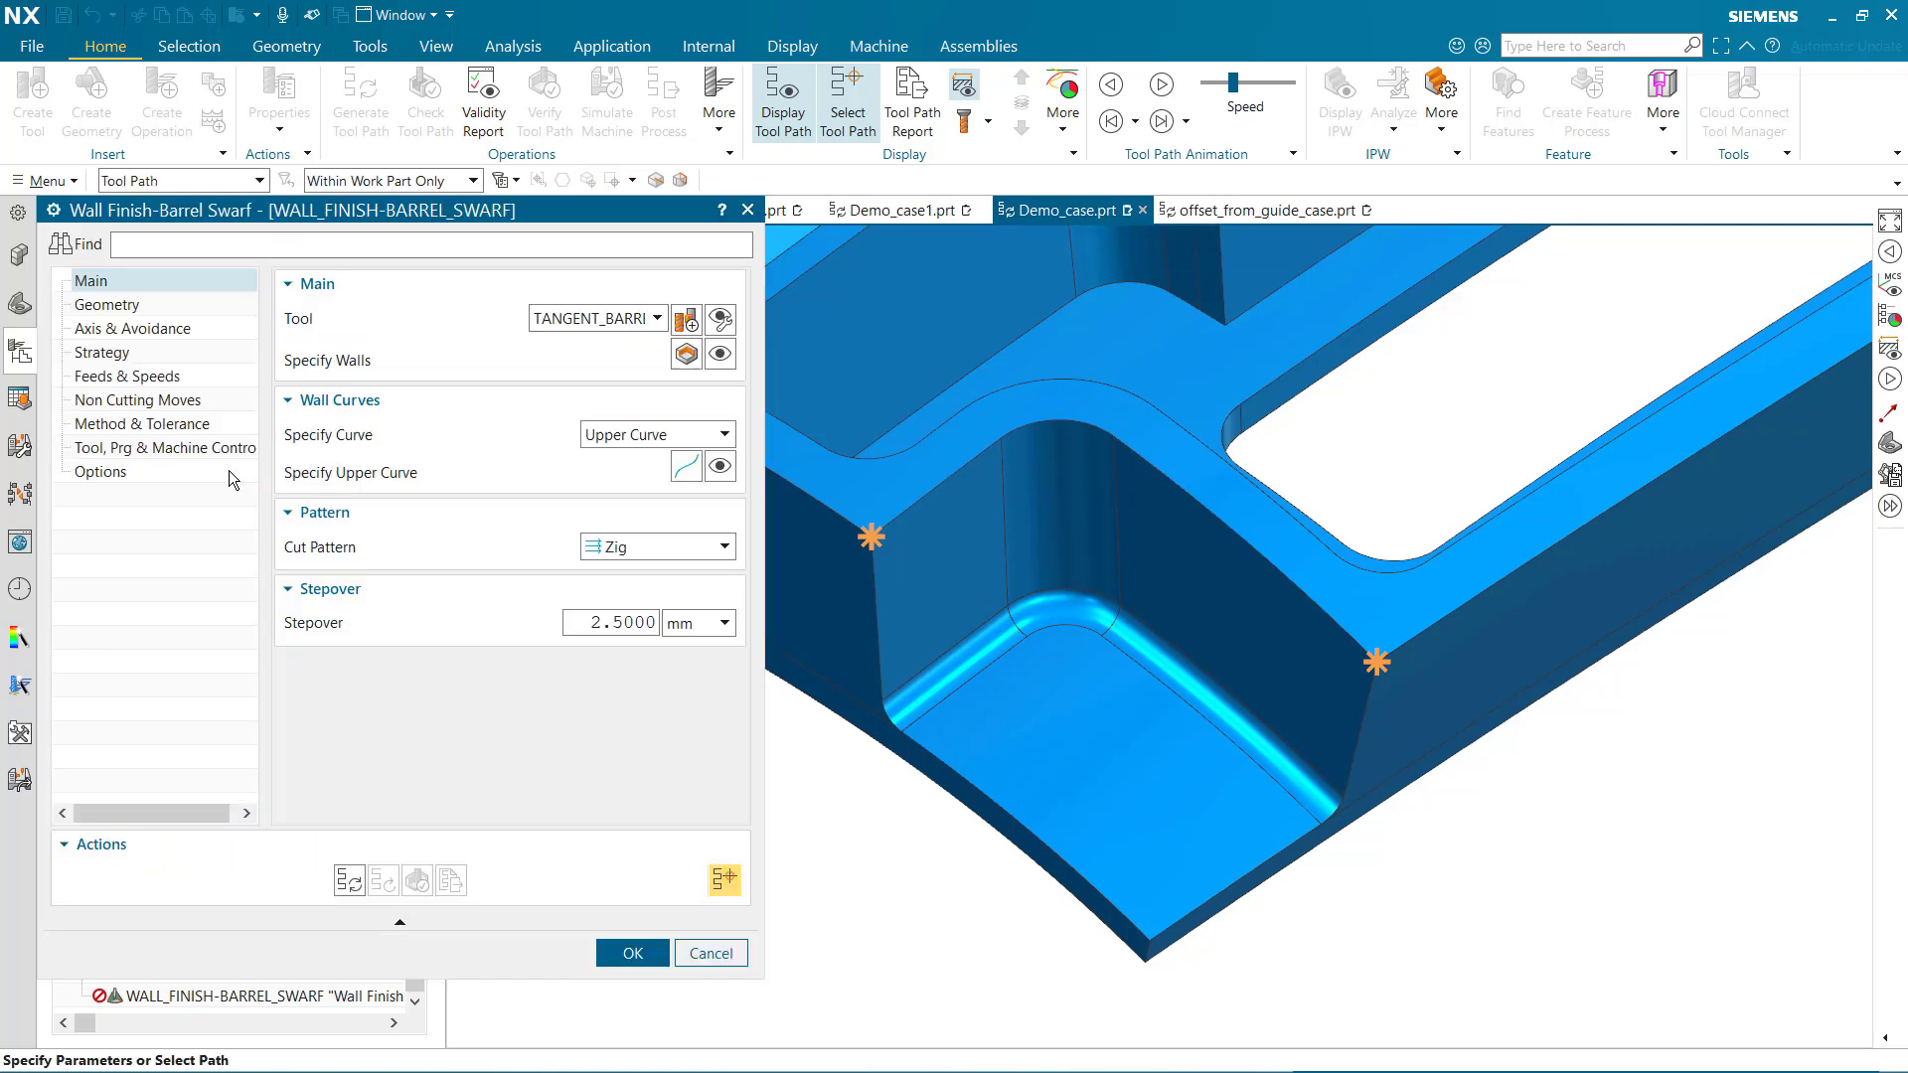
Generate the barrel swarf tool path, animate the tool along it, and accept the operation
left_click(348, 880)
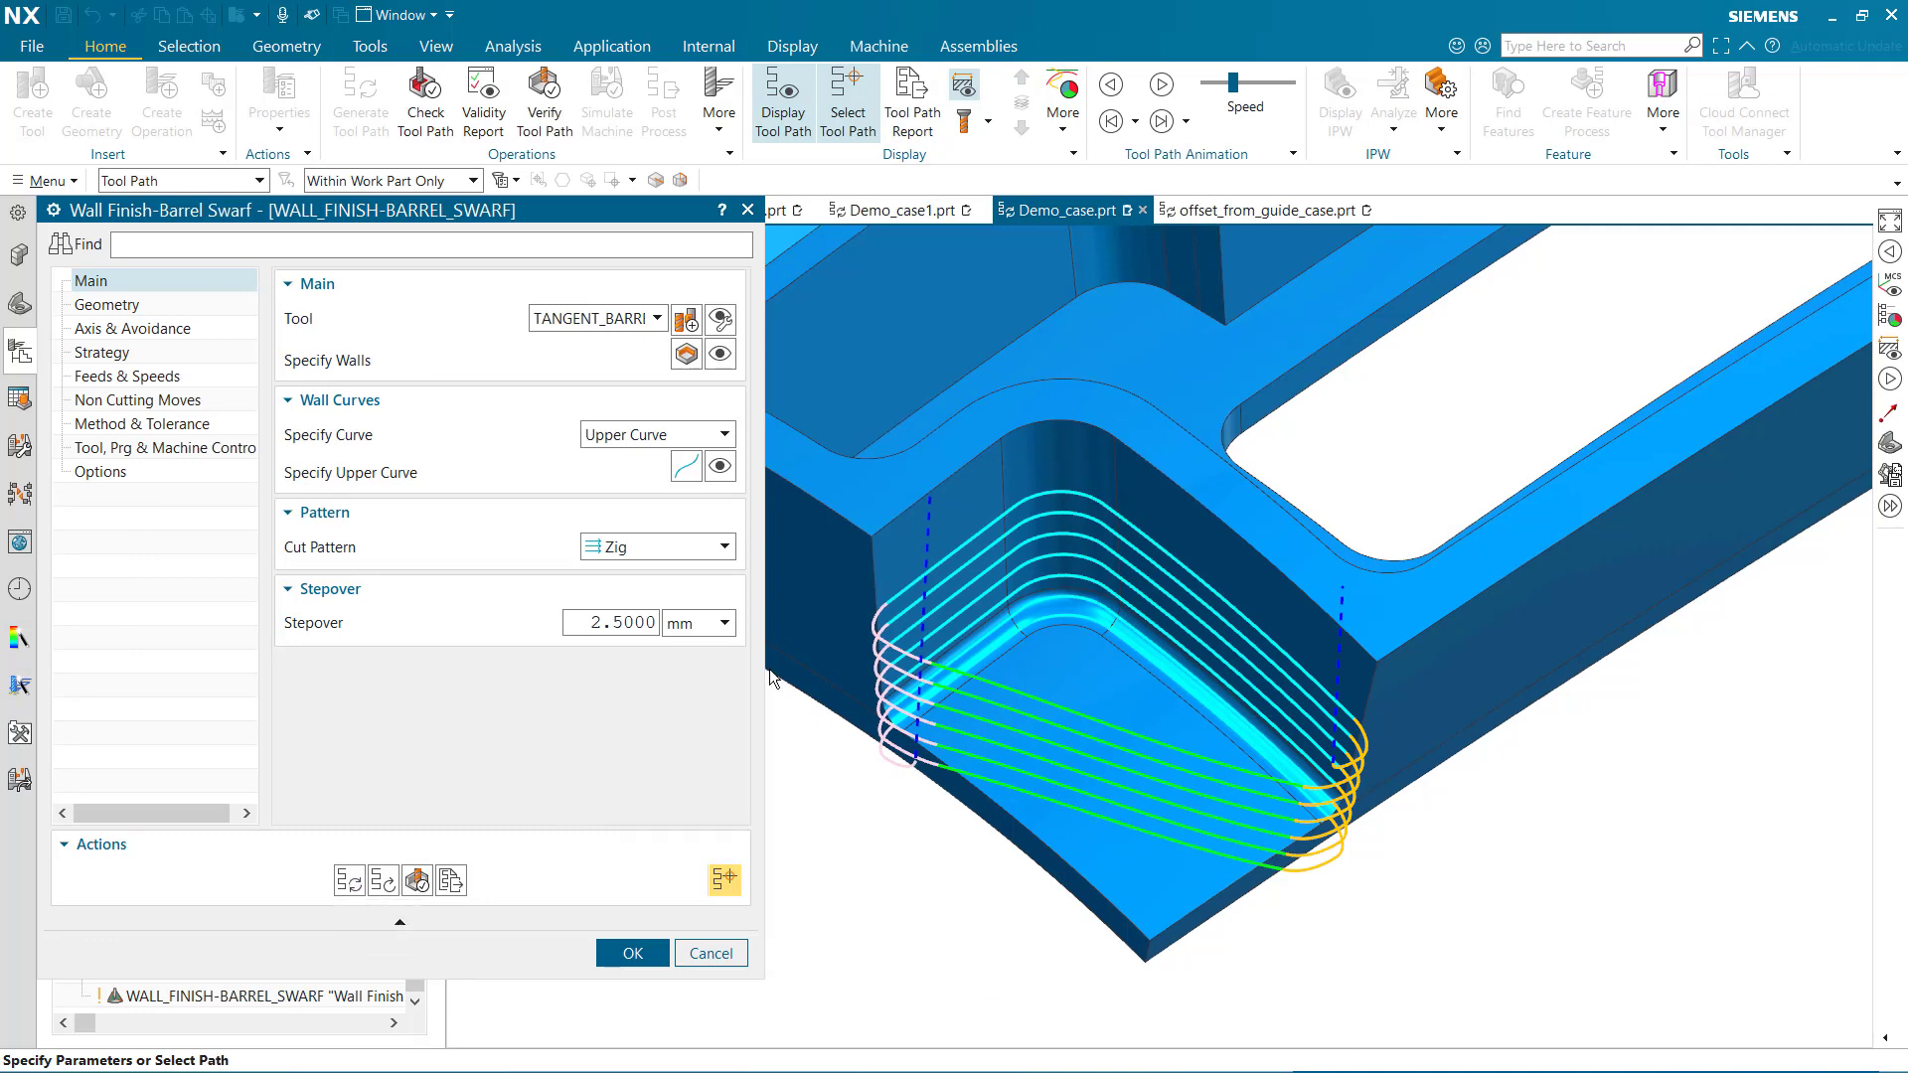
left_click(1161, 86)
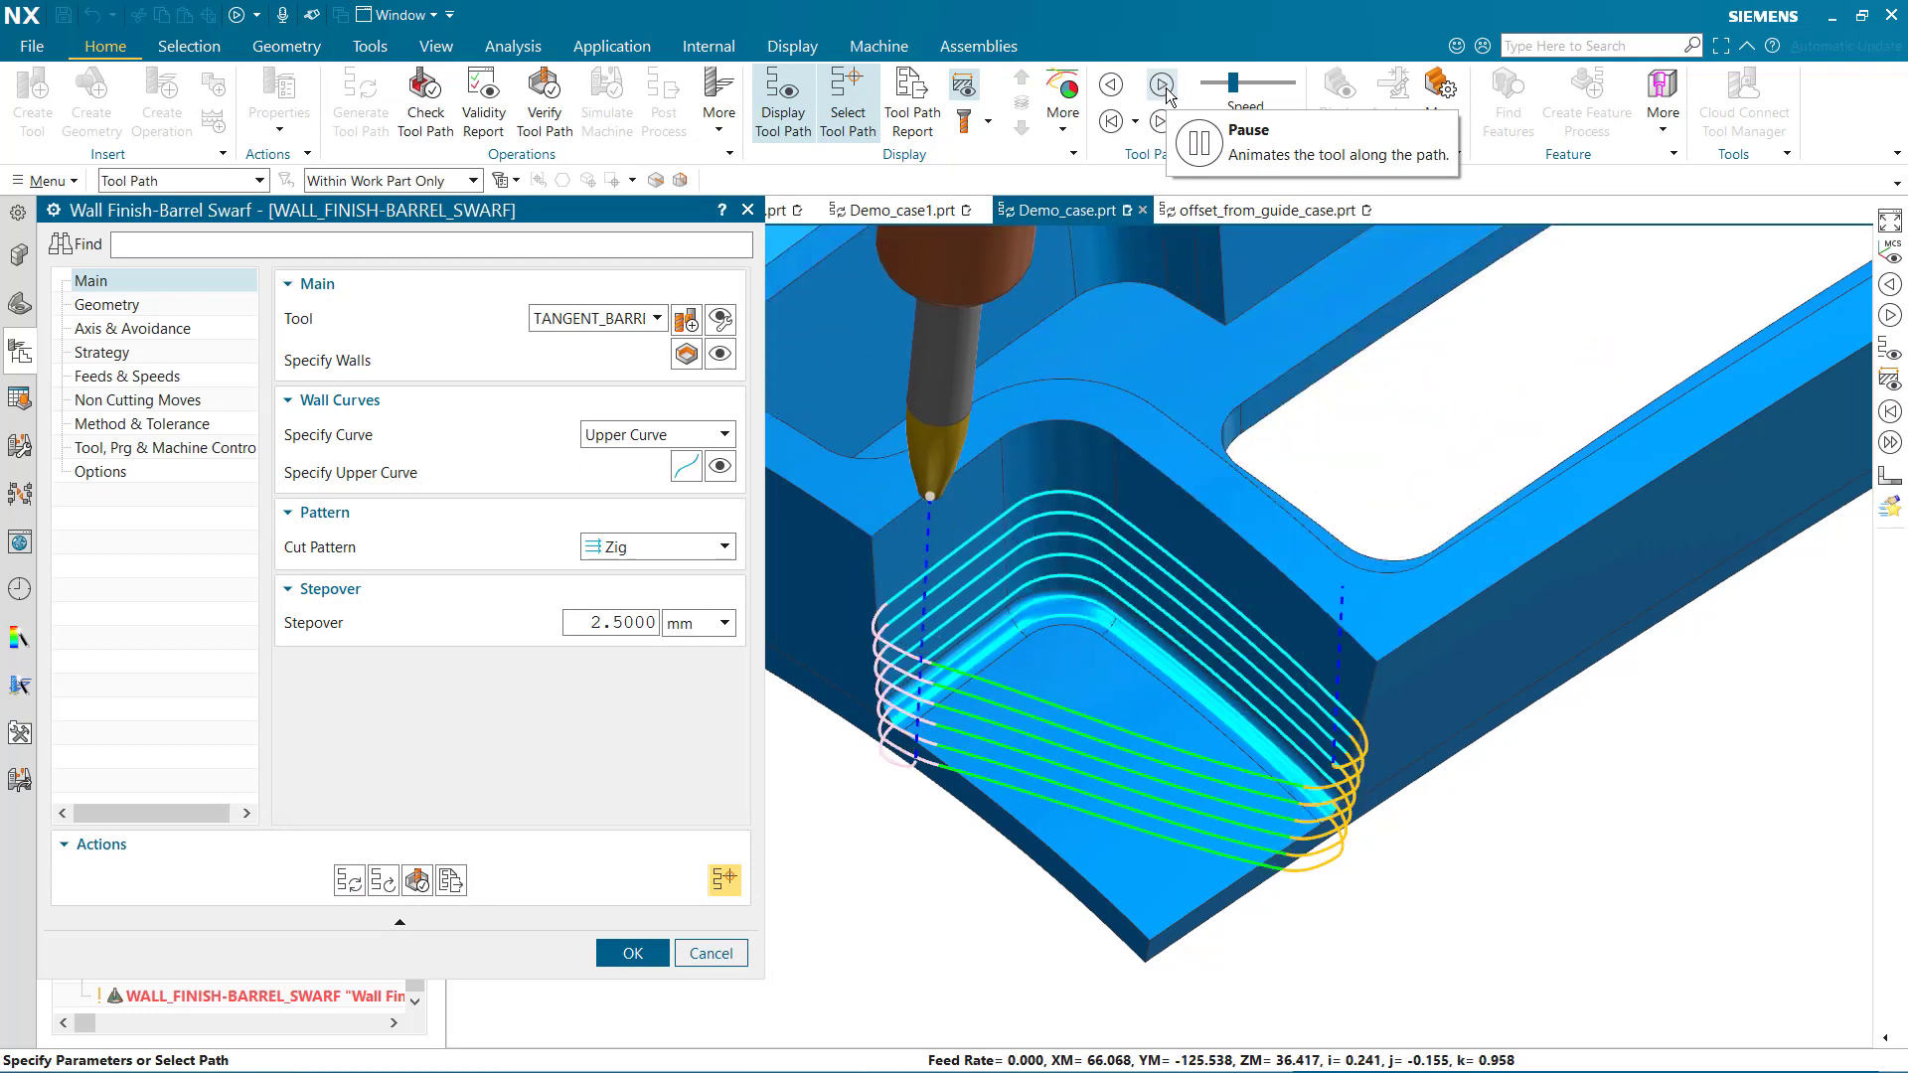
left_click(629, 954)
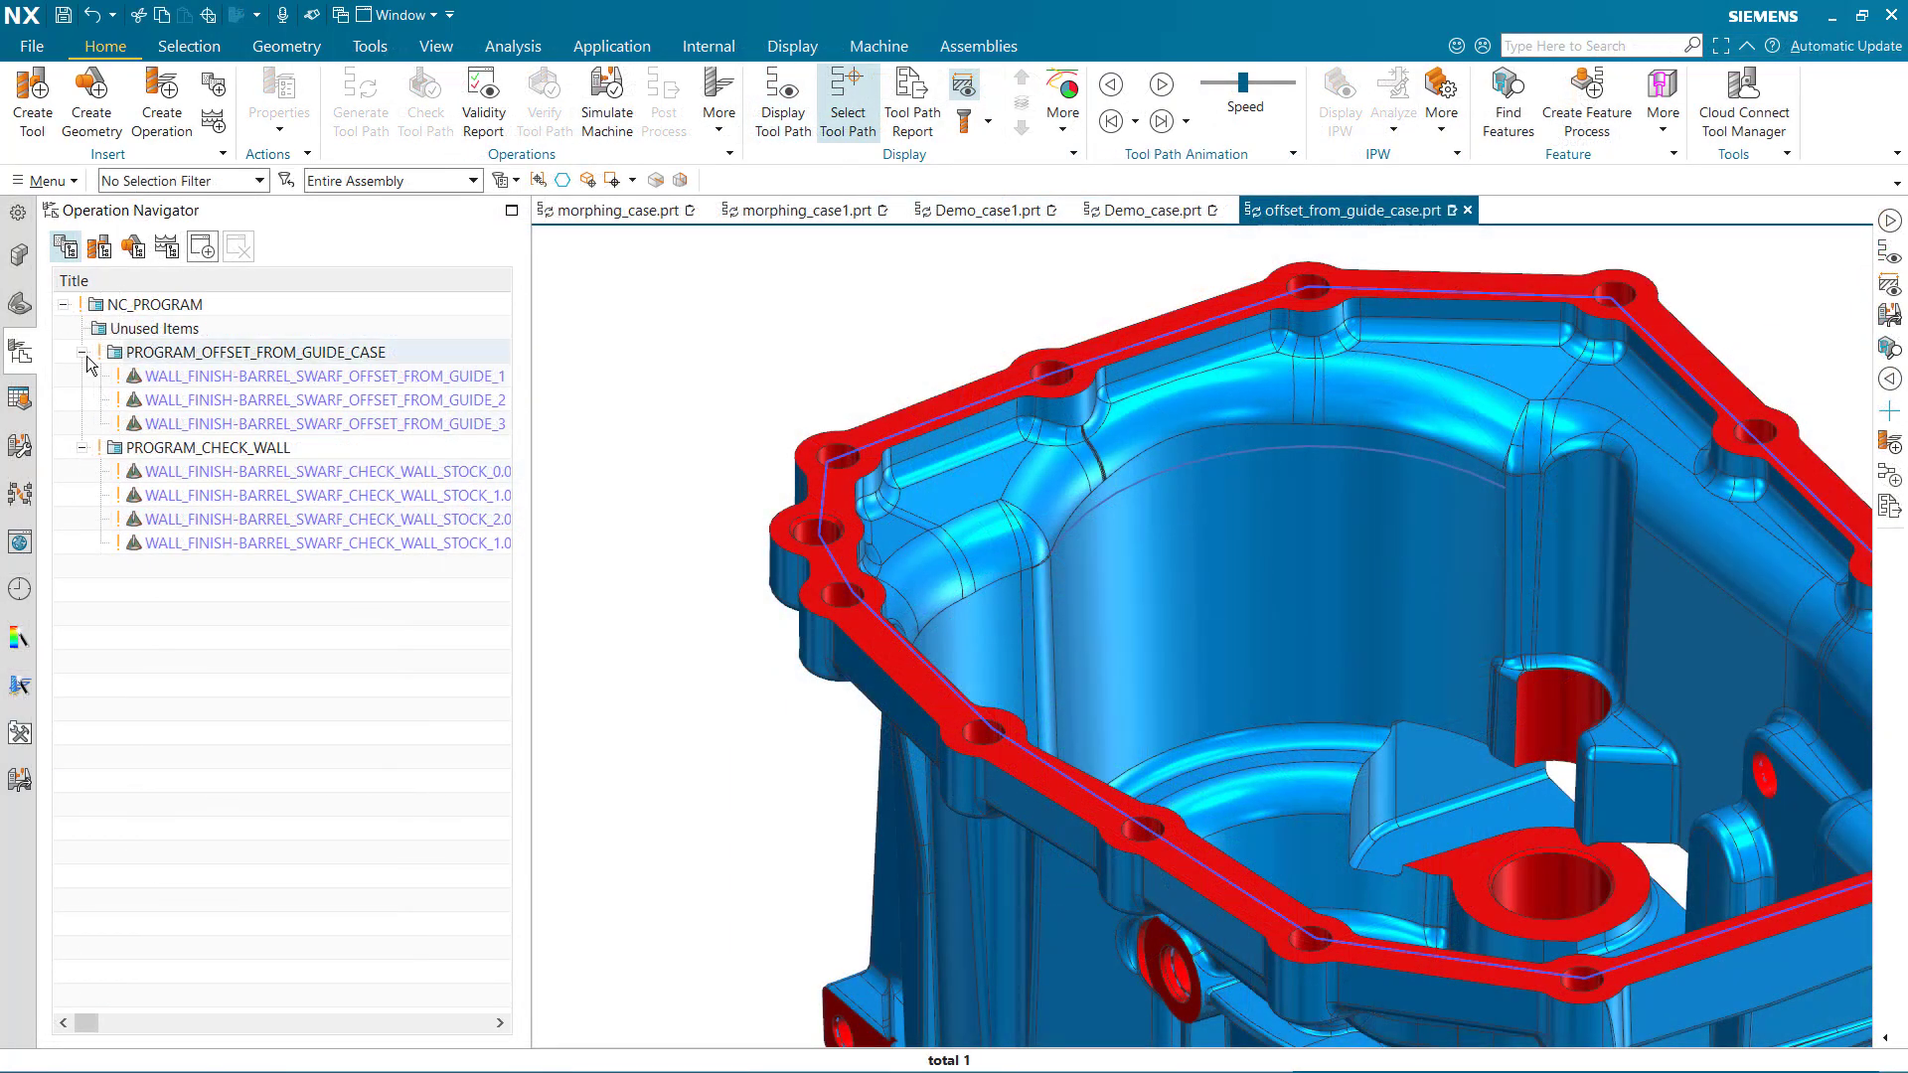
Open WALL_FINISH-BARREL_SWARF_OFFSET_FROM_GUIDE_1, switch the wall curve method to Upper Curve, and display the upper curve
double_click(130, 376)
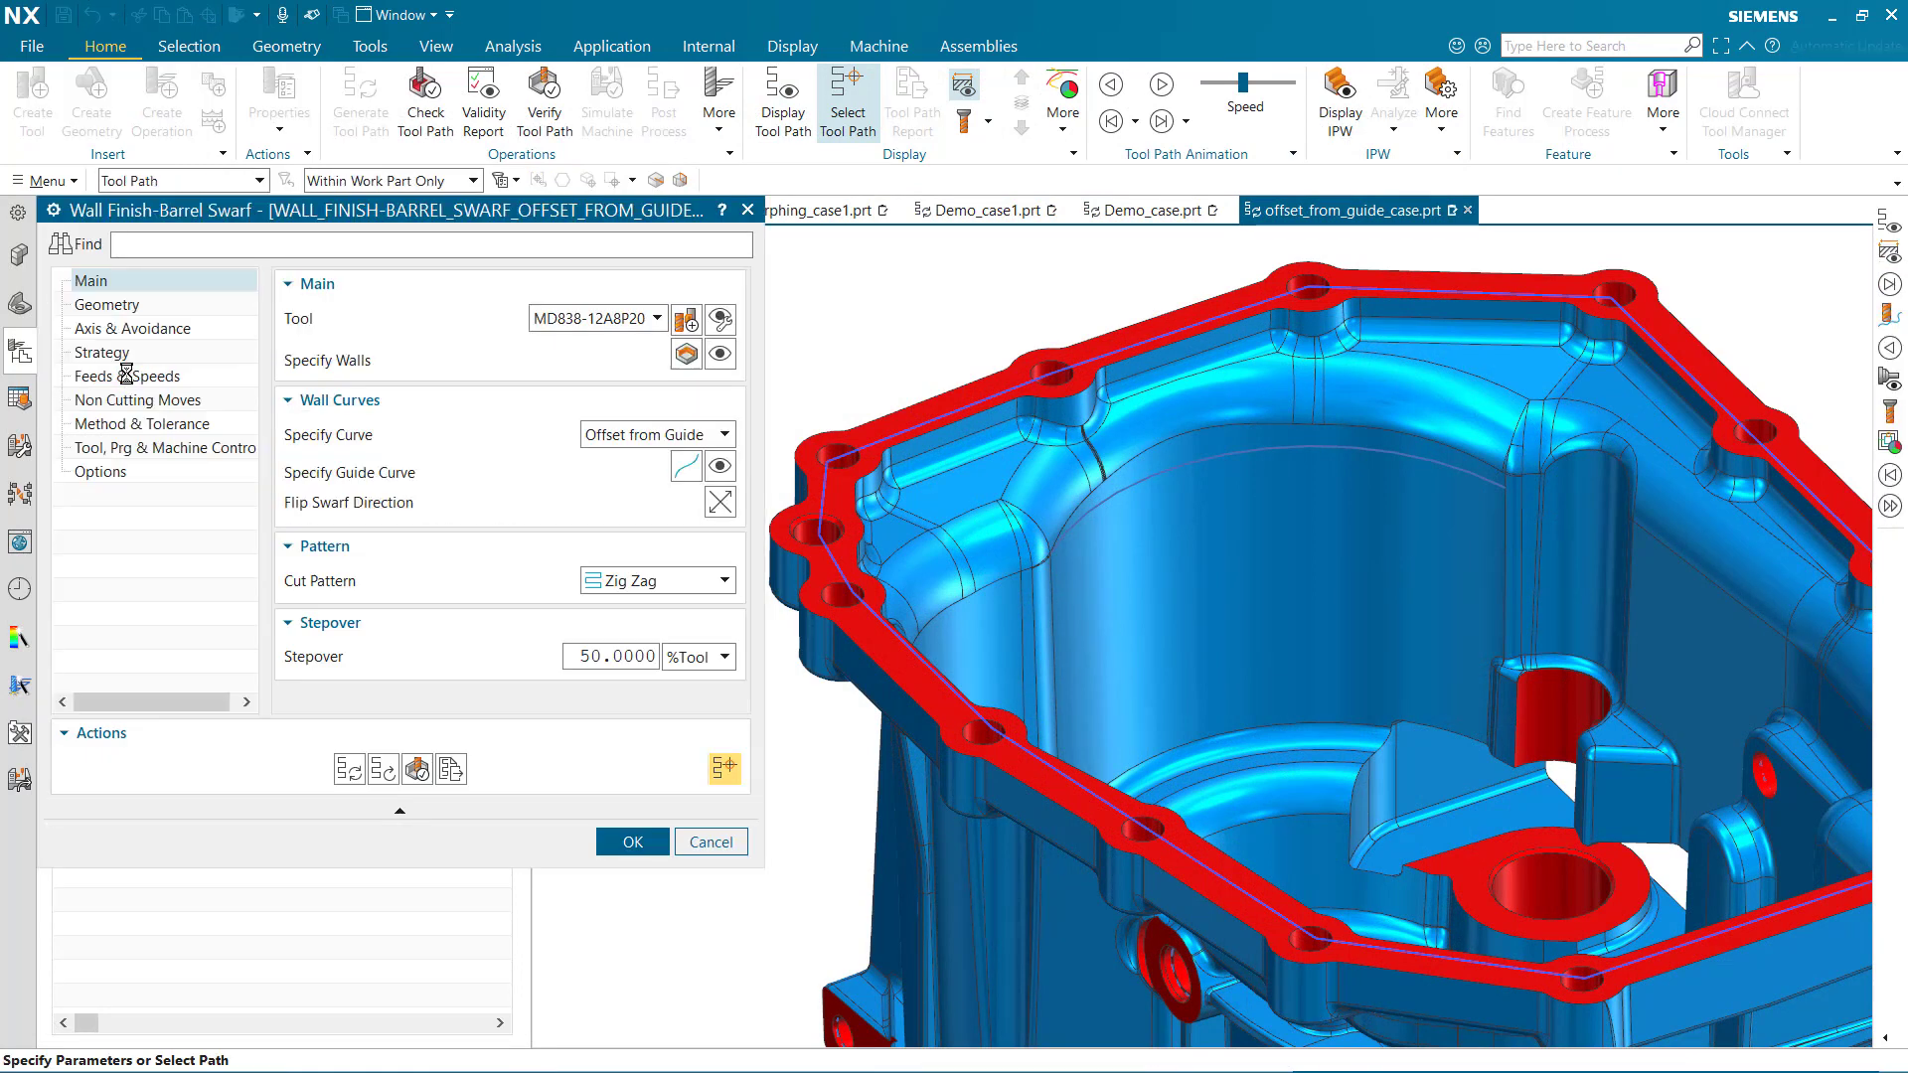
left_click(722, 435)
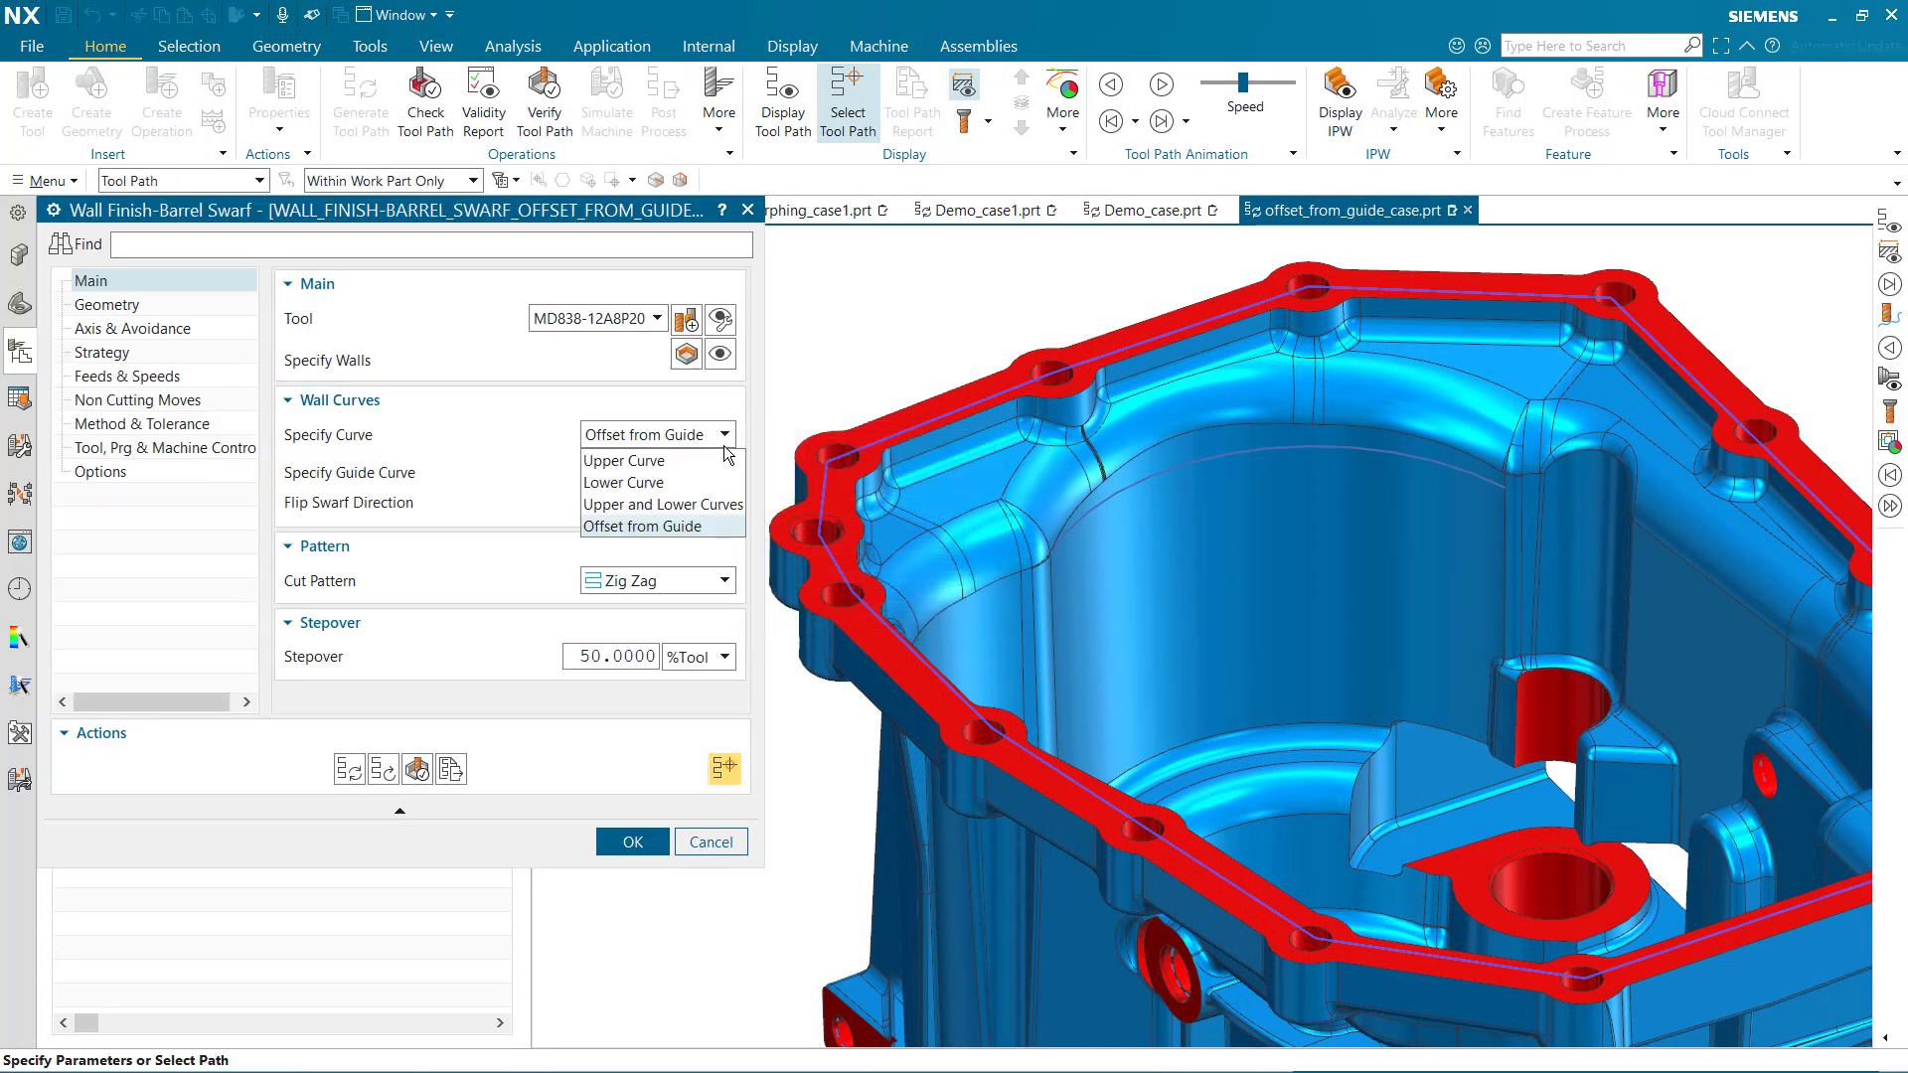
left_click(722, 461)
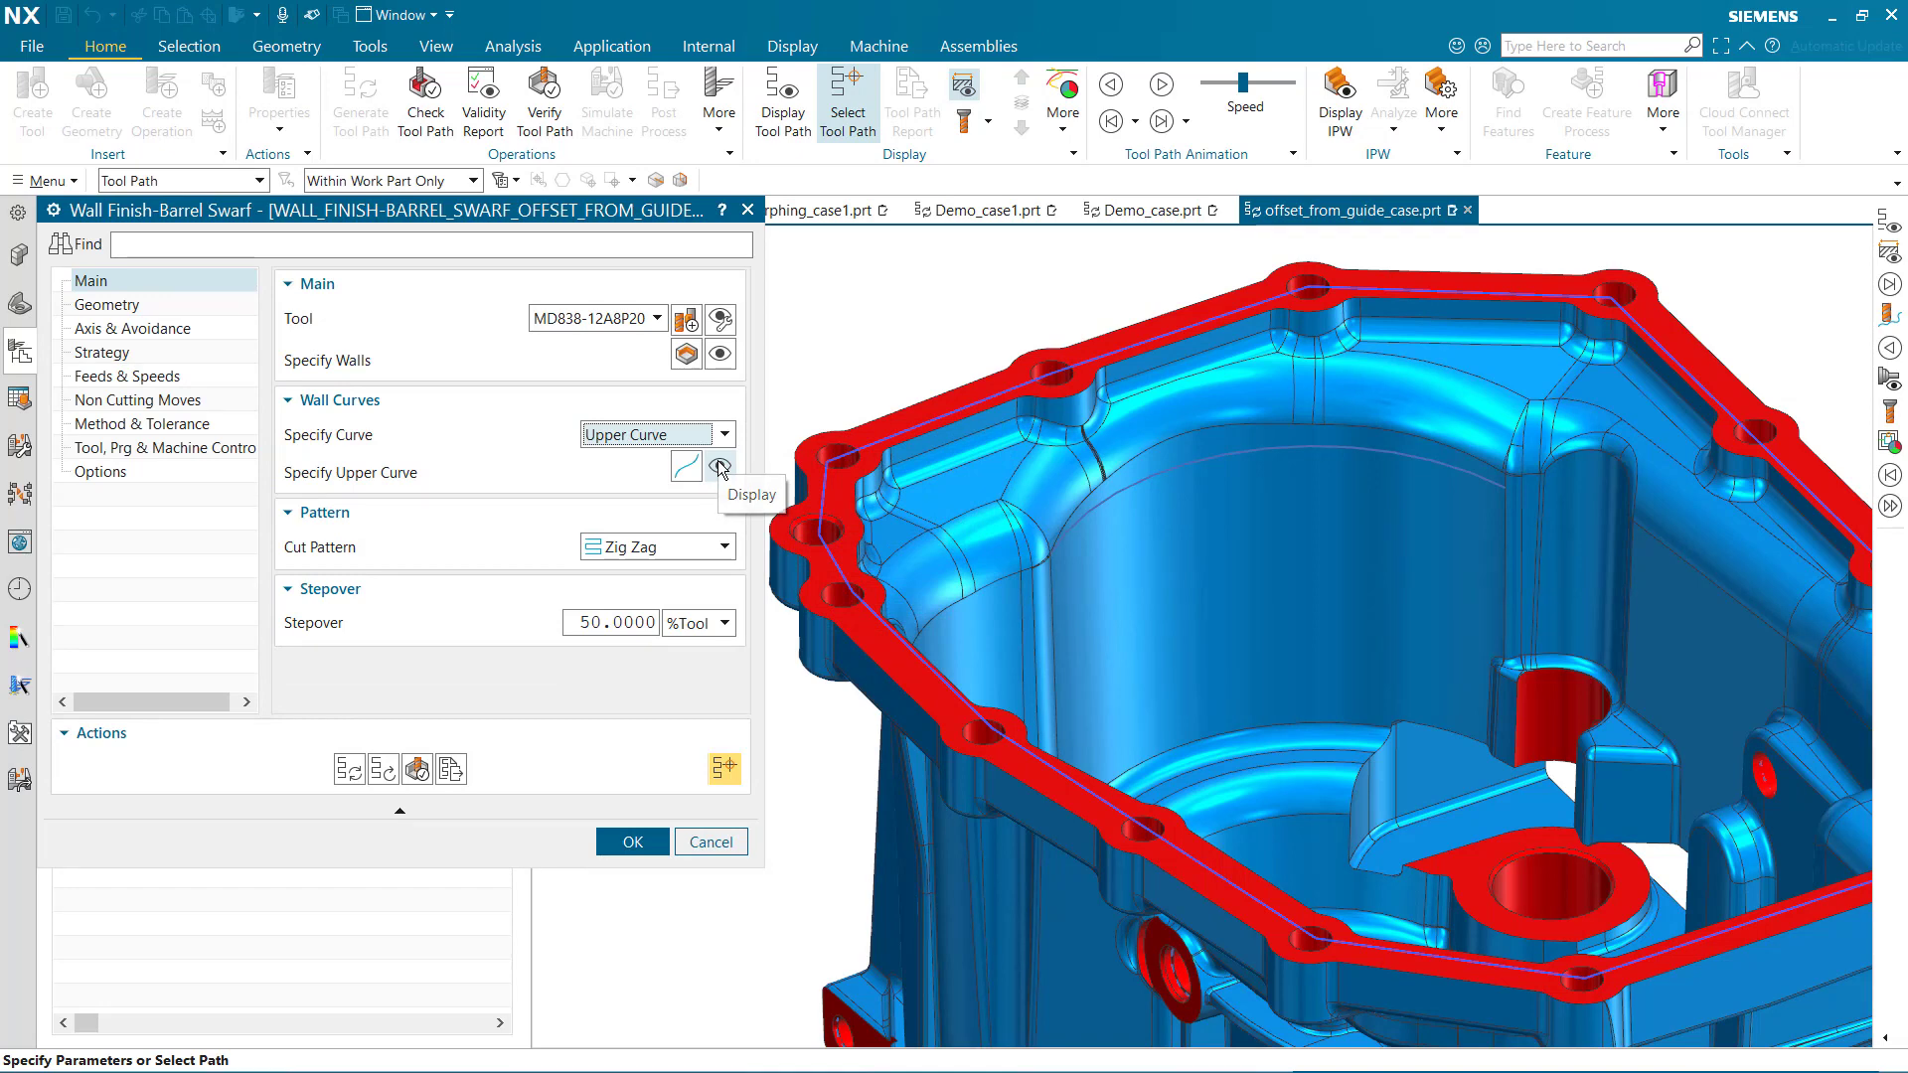
left_click(719, 466)
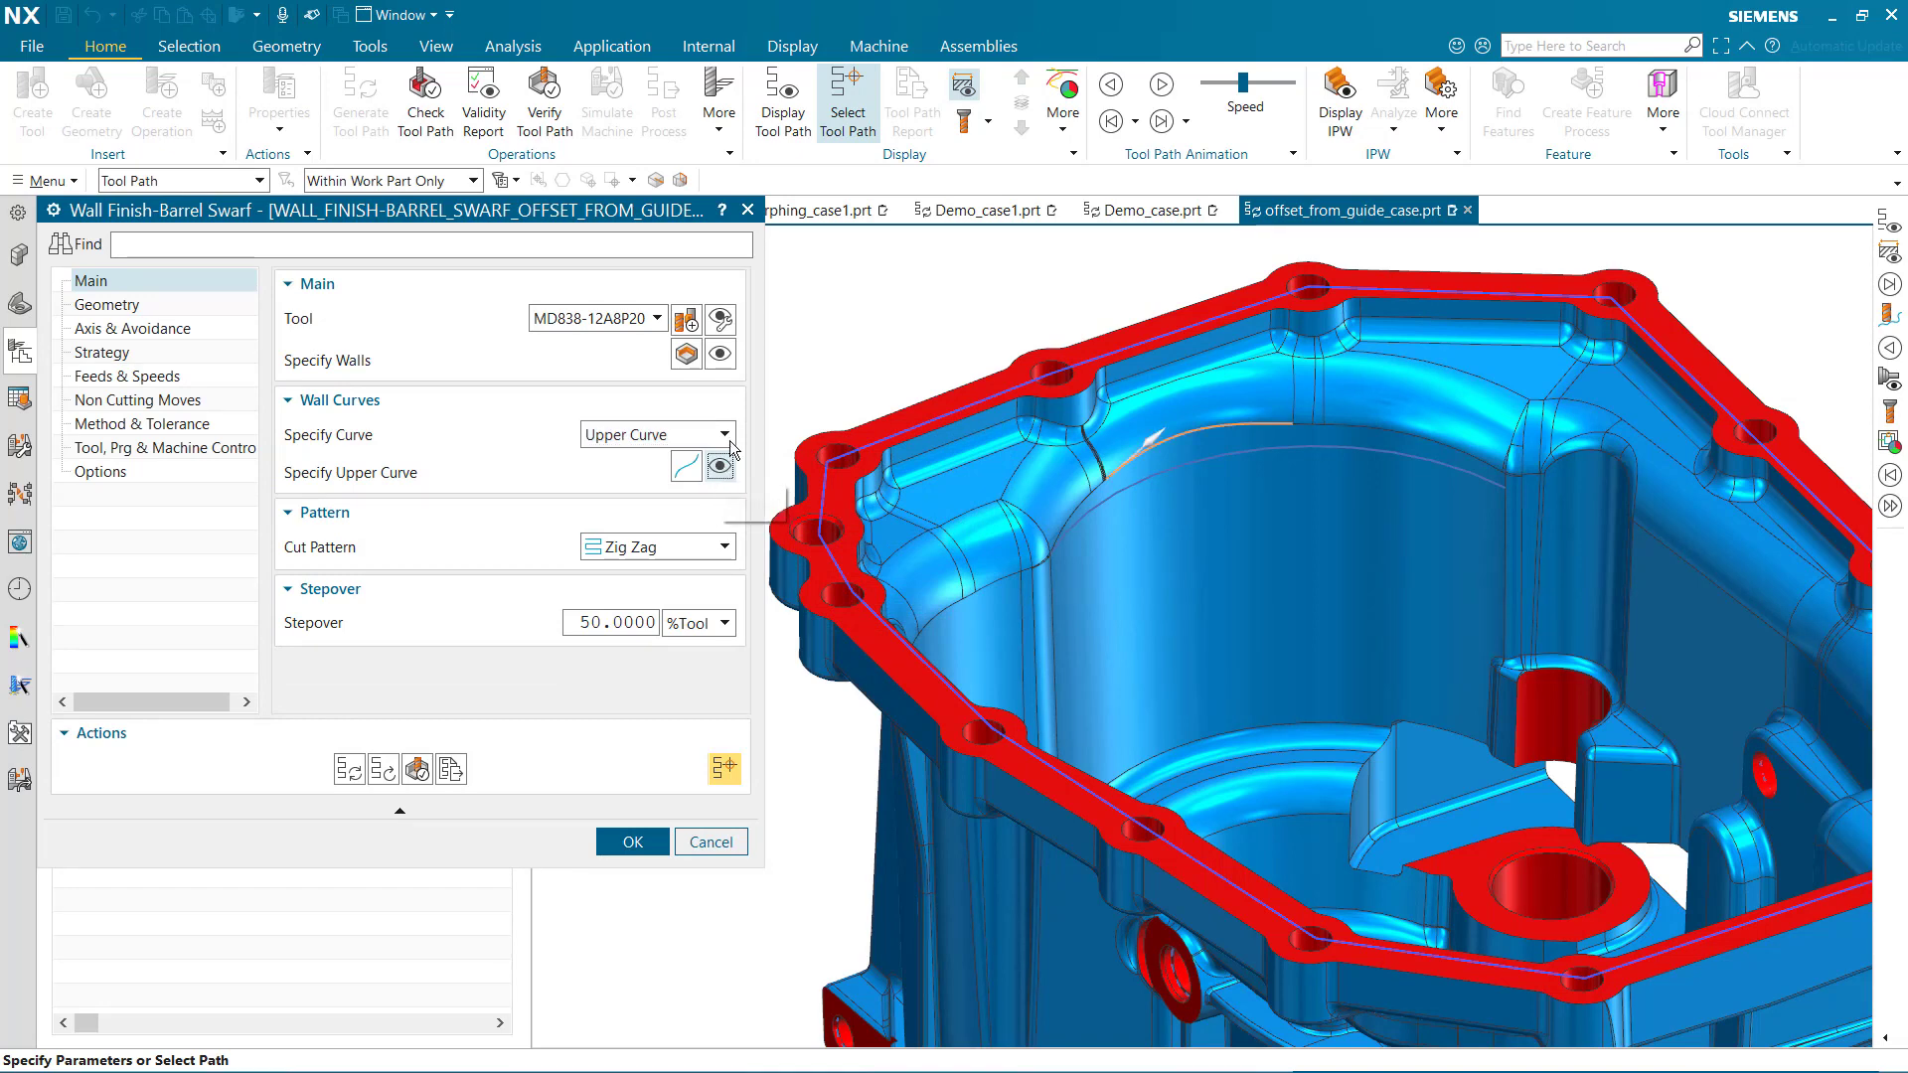
Set the wall curve method to Offset from Guide and display the guide curve
left_click(725, 436)
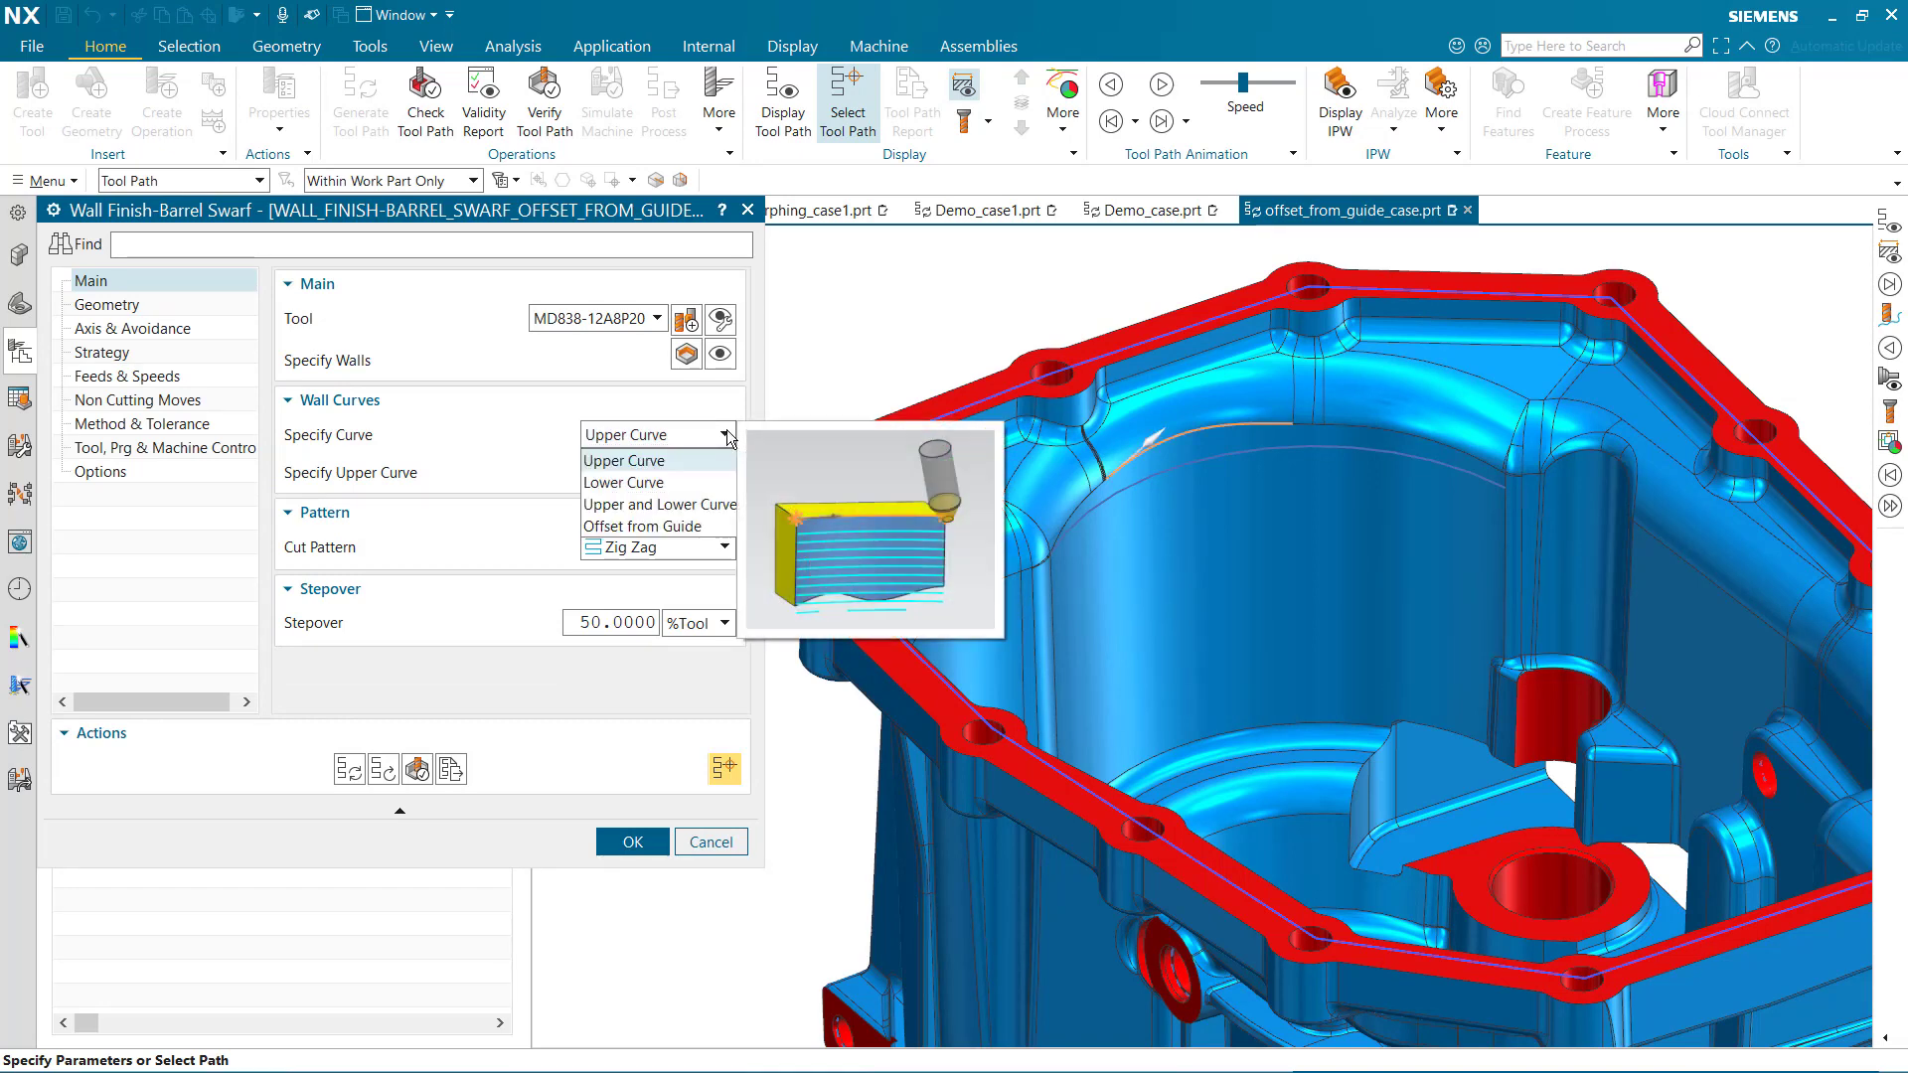
left_click(715, 527)
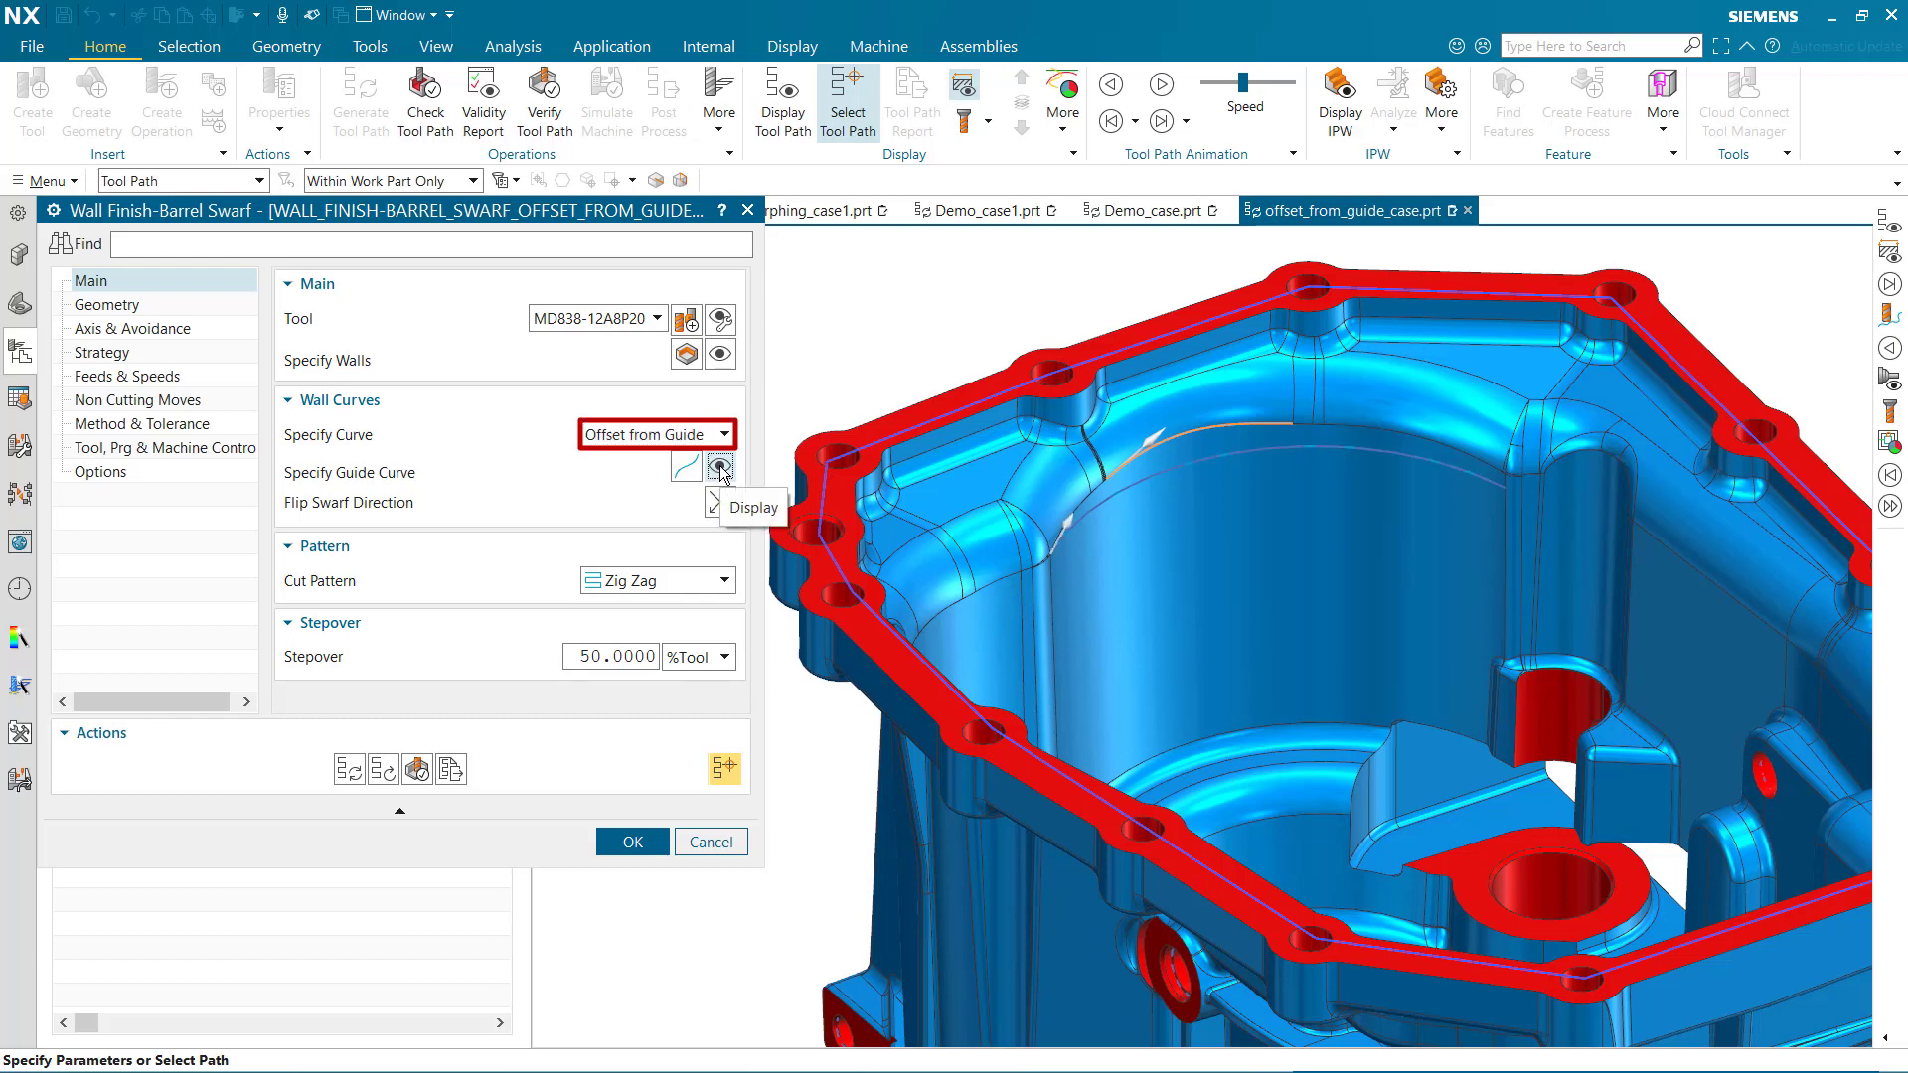
left_click(720, 467)
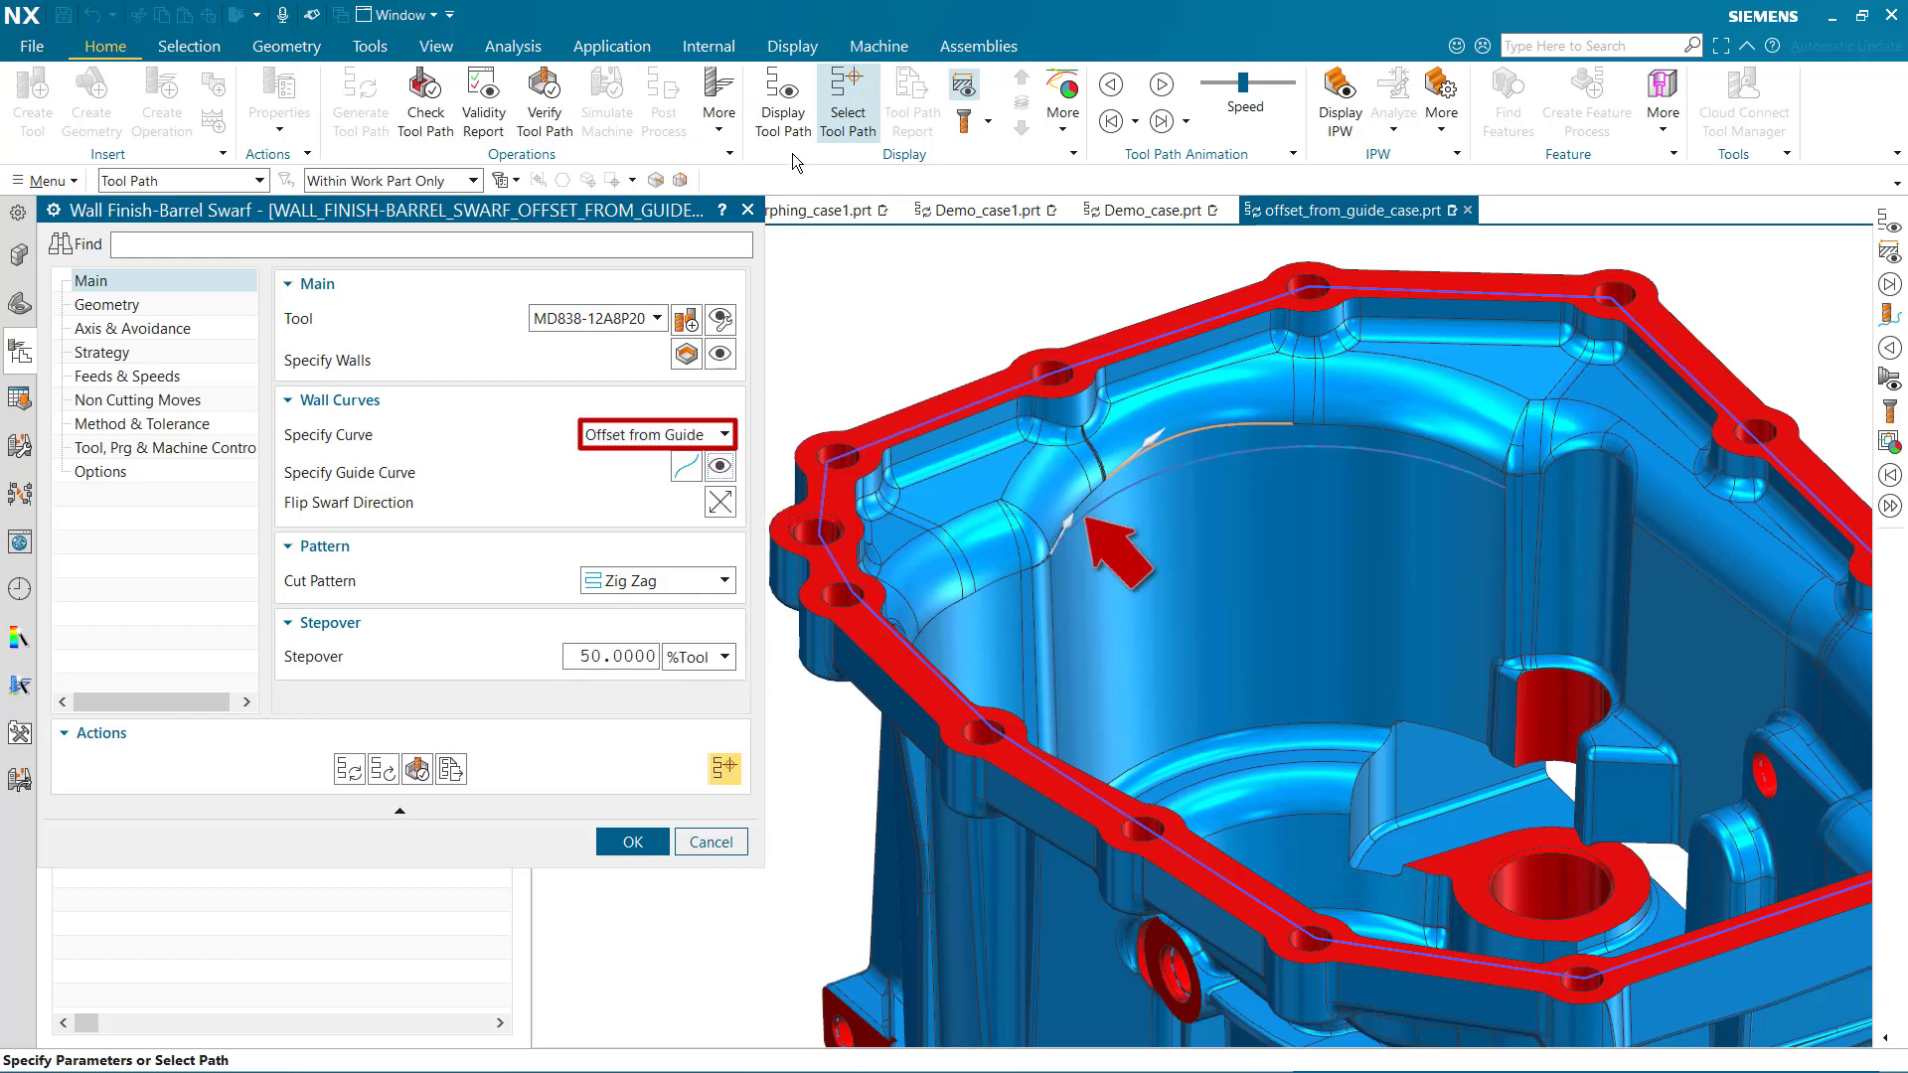
Display the offset-from-guide tool path, animate the tool along it, and accept the operation
left_click(780, 99)
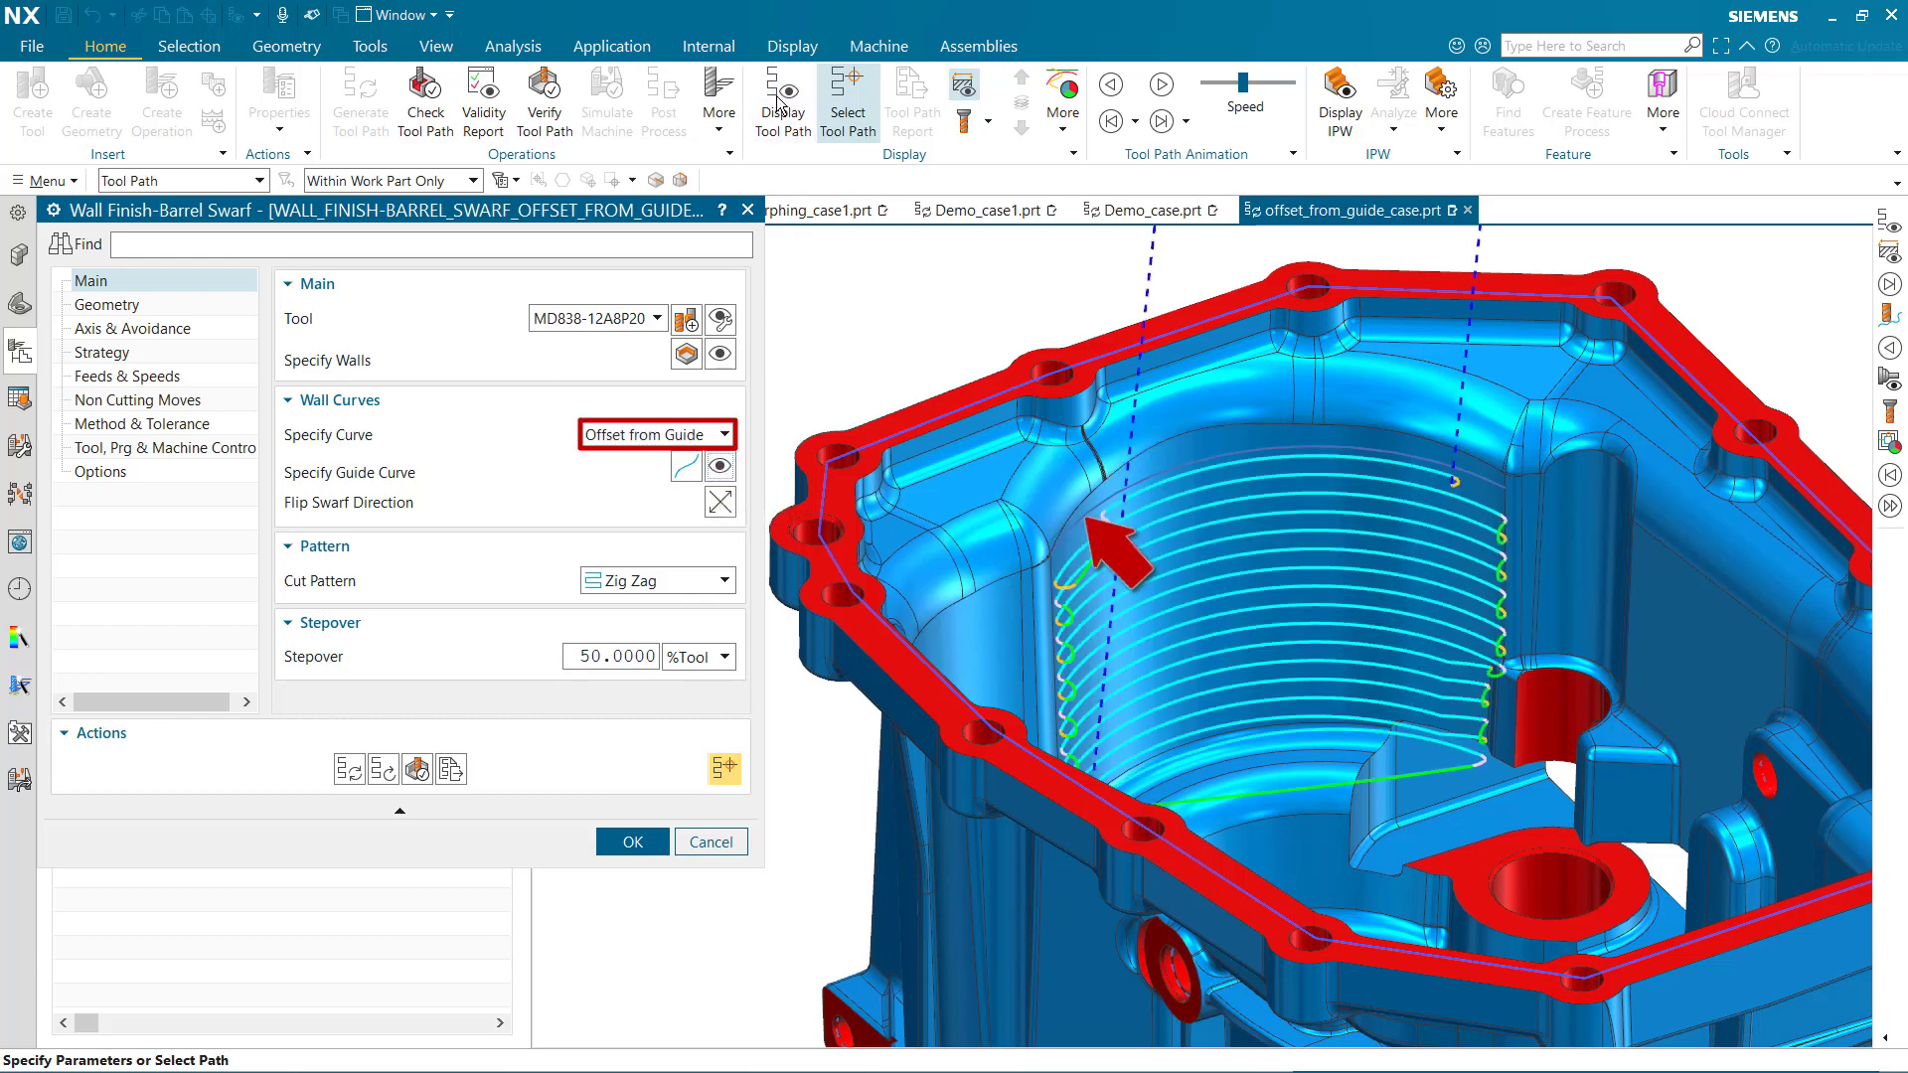
left_click(1160, 85)
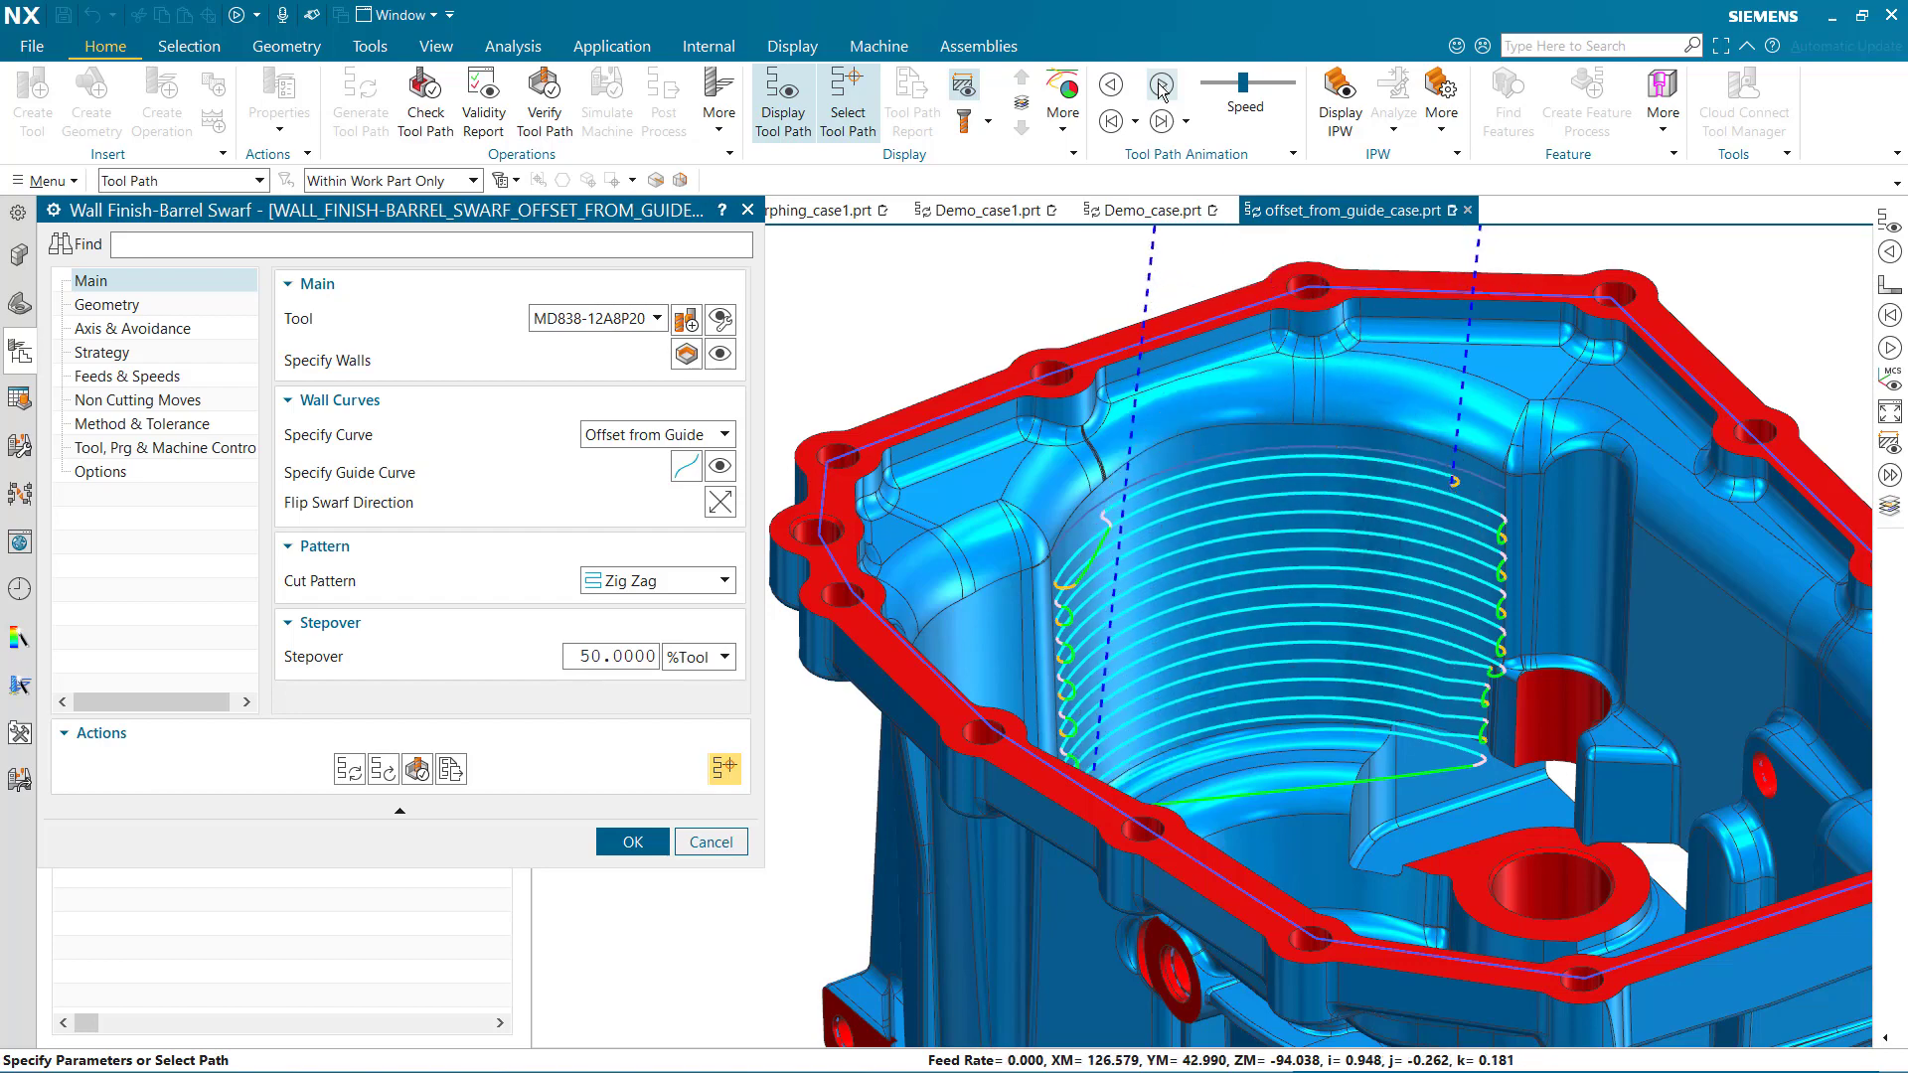
left_click(632, 841)
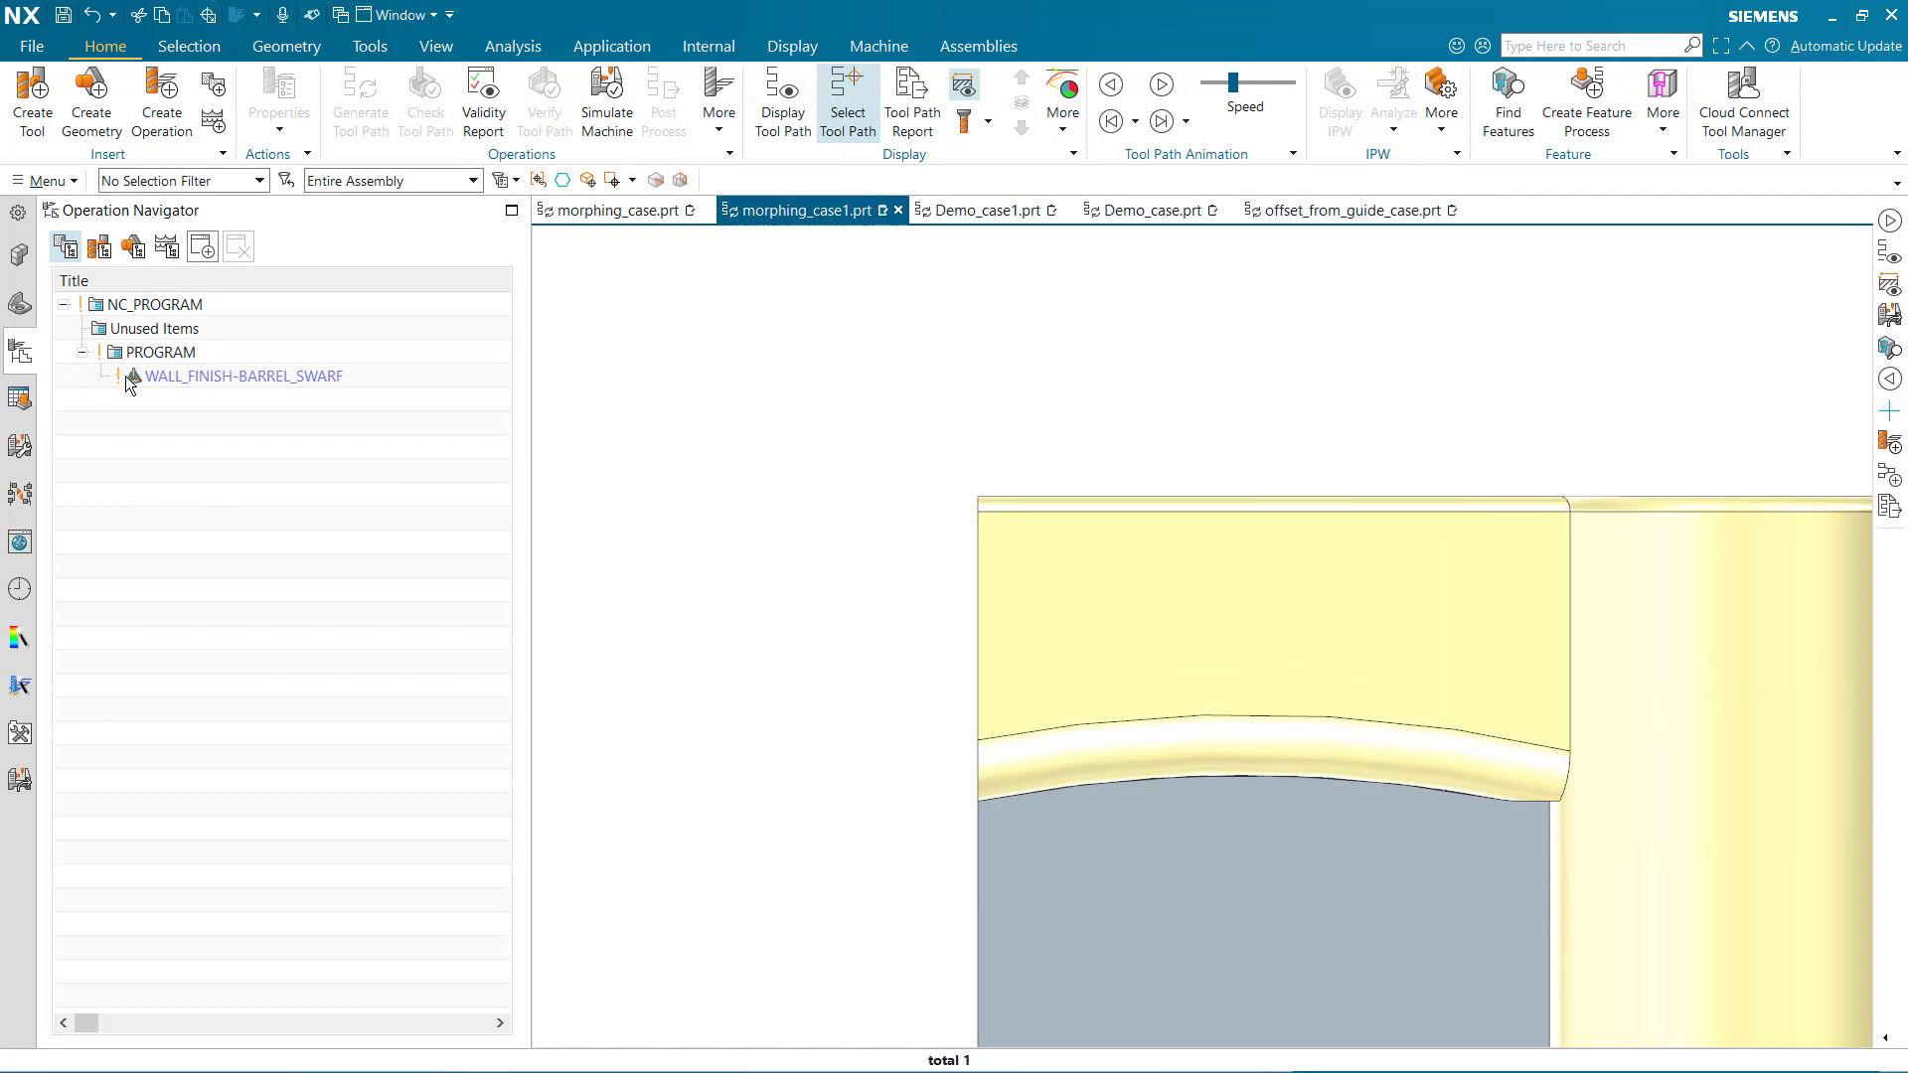
Open the WALL_FINISH-BARREL_SWARF operation in the morphing_case1 part and display its walls, lower curve, and upper curve
double_click(128, 376)
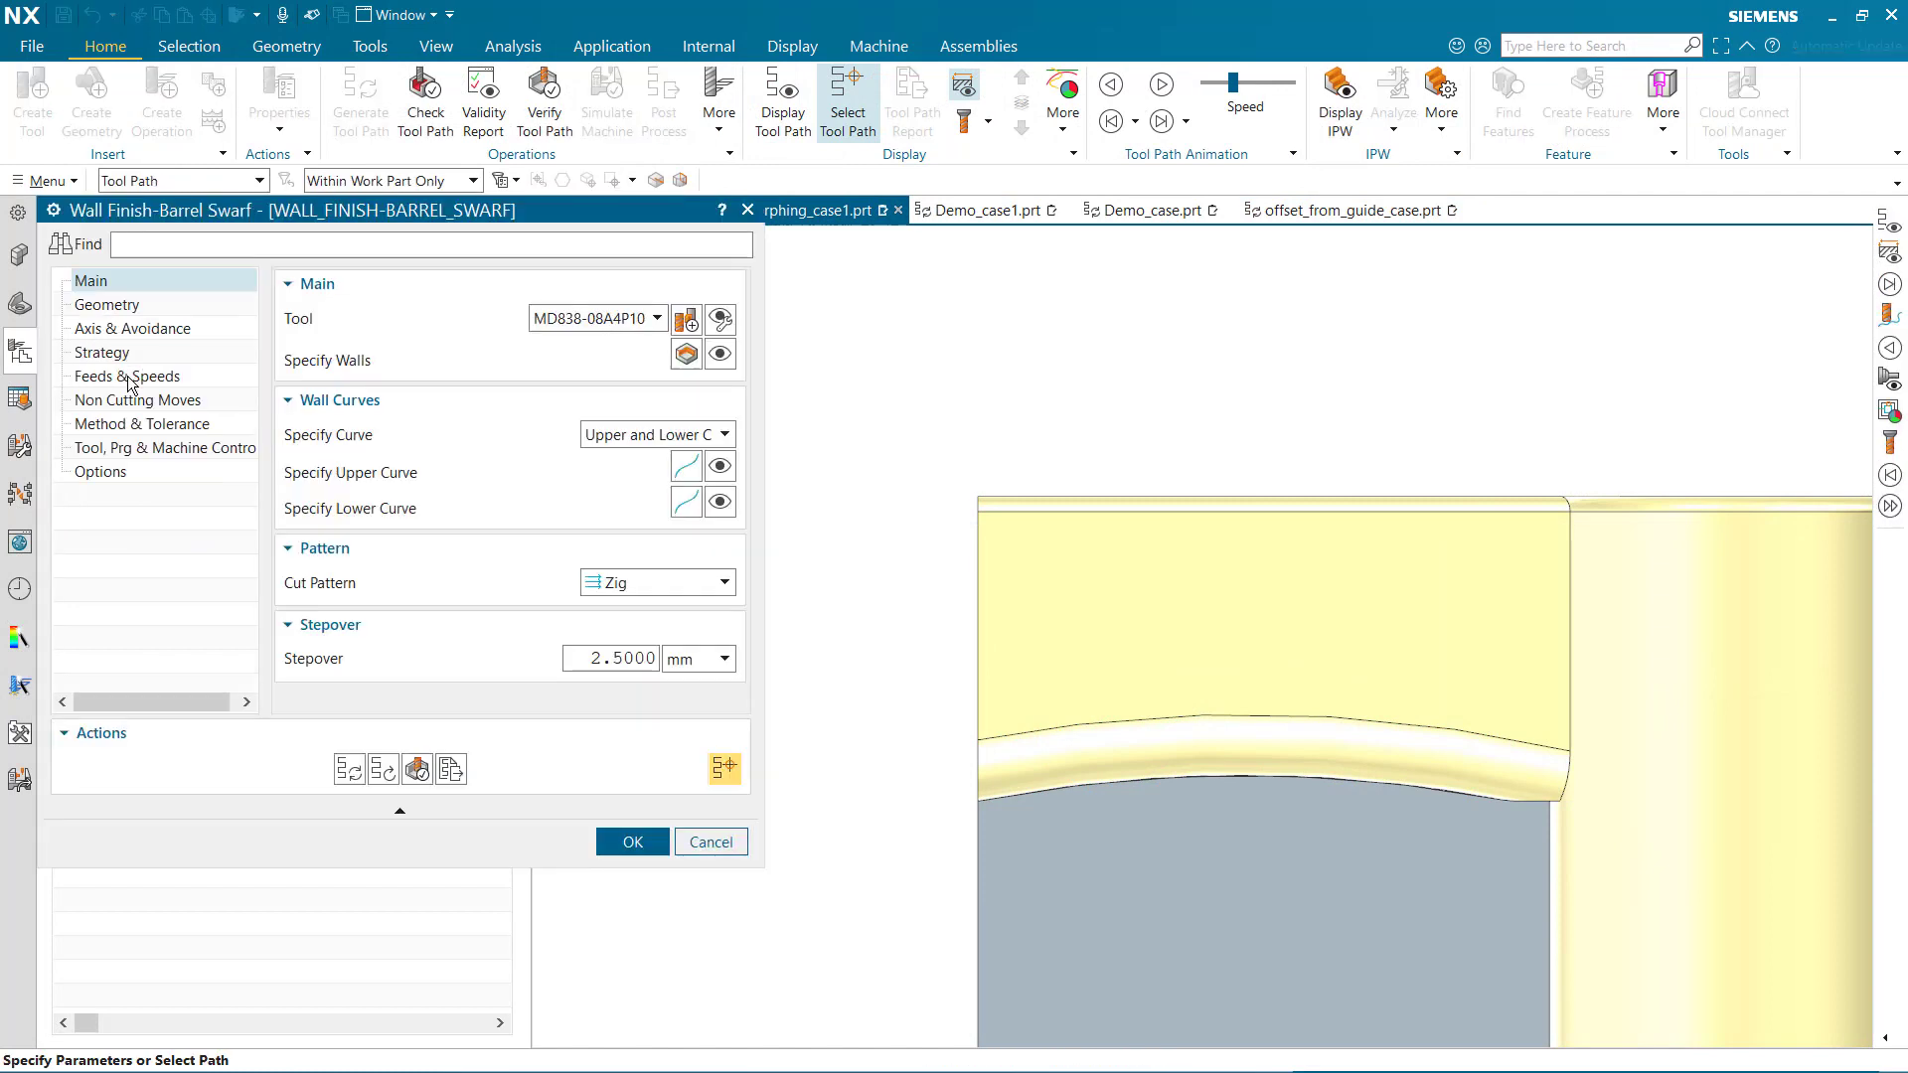
left_click(713, 364)
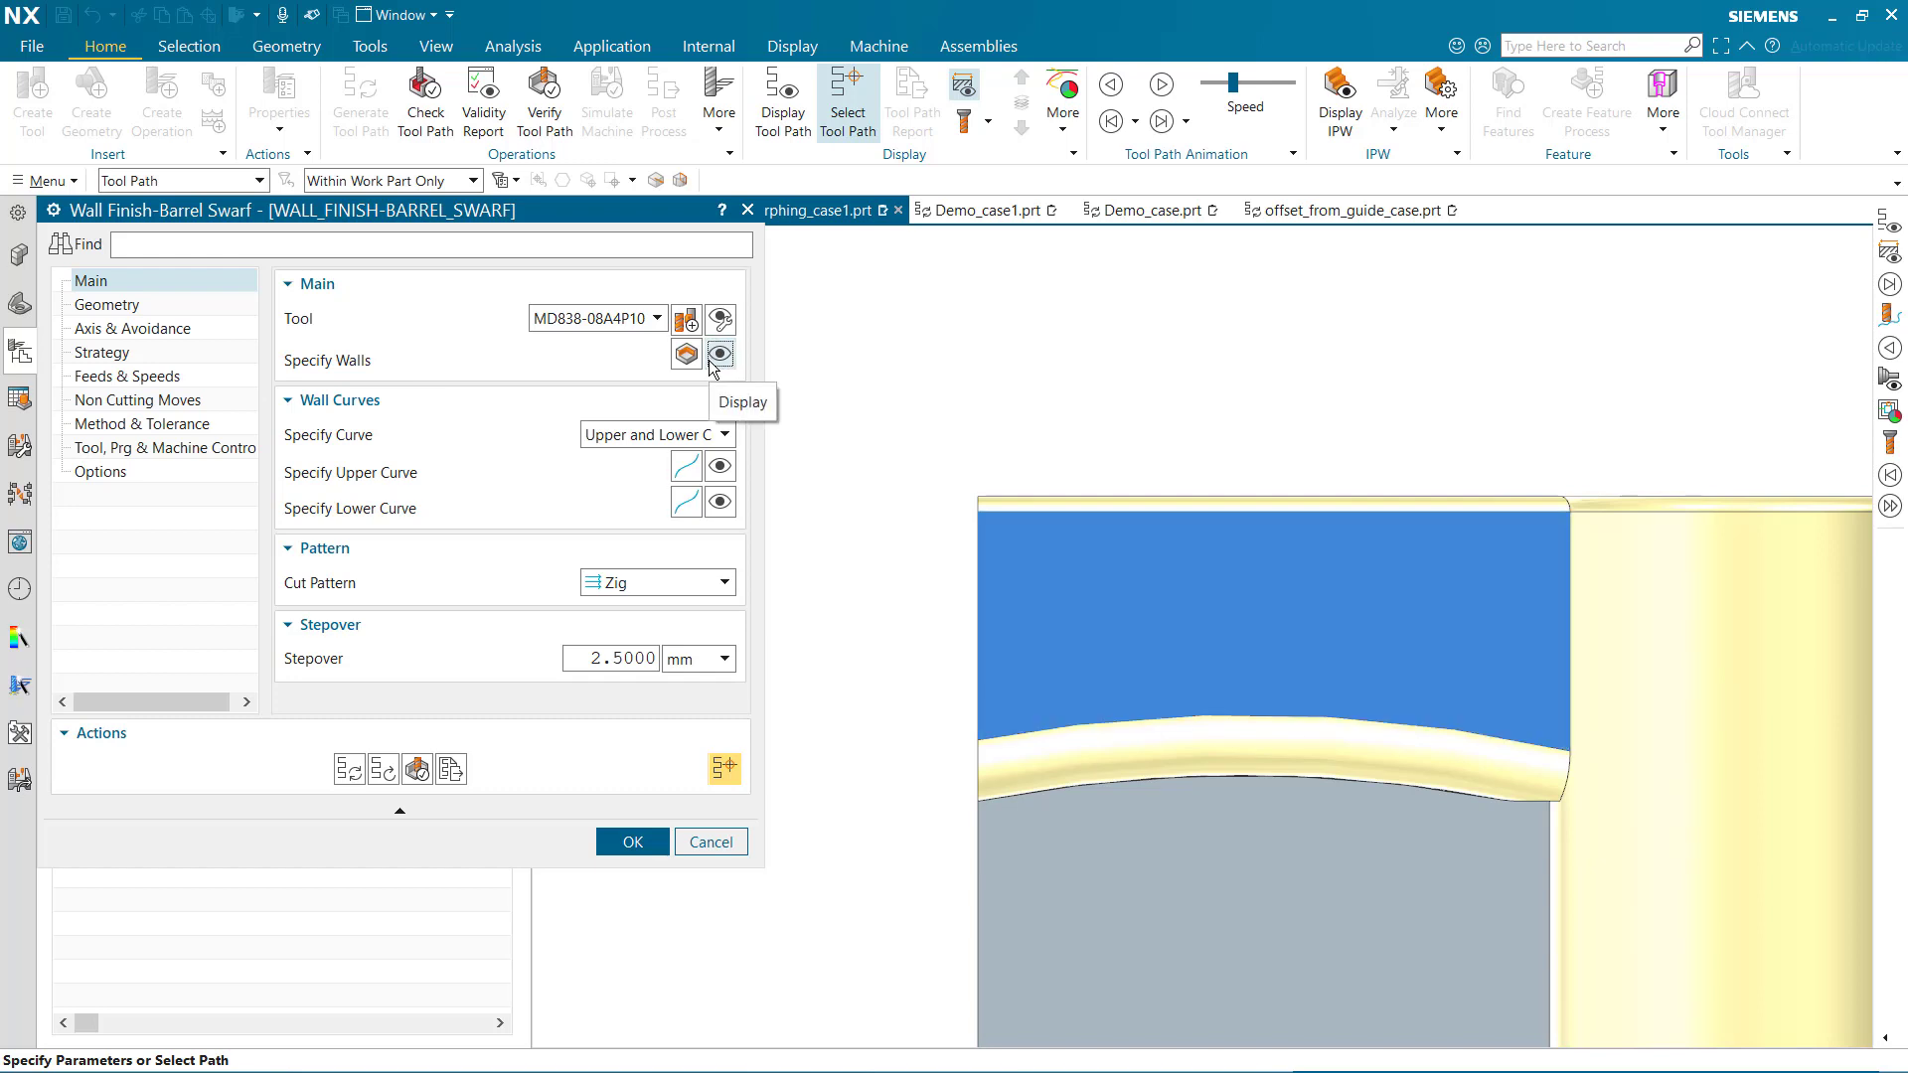
left_click(724, 504)
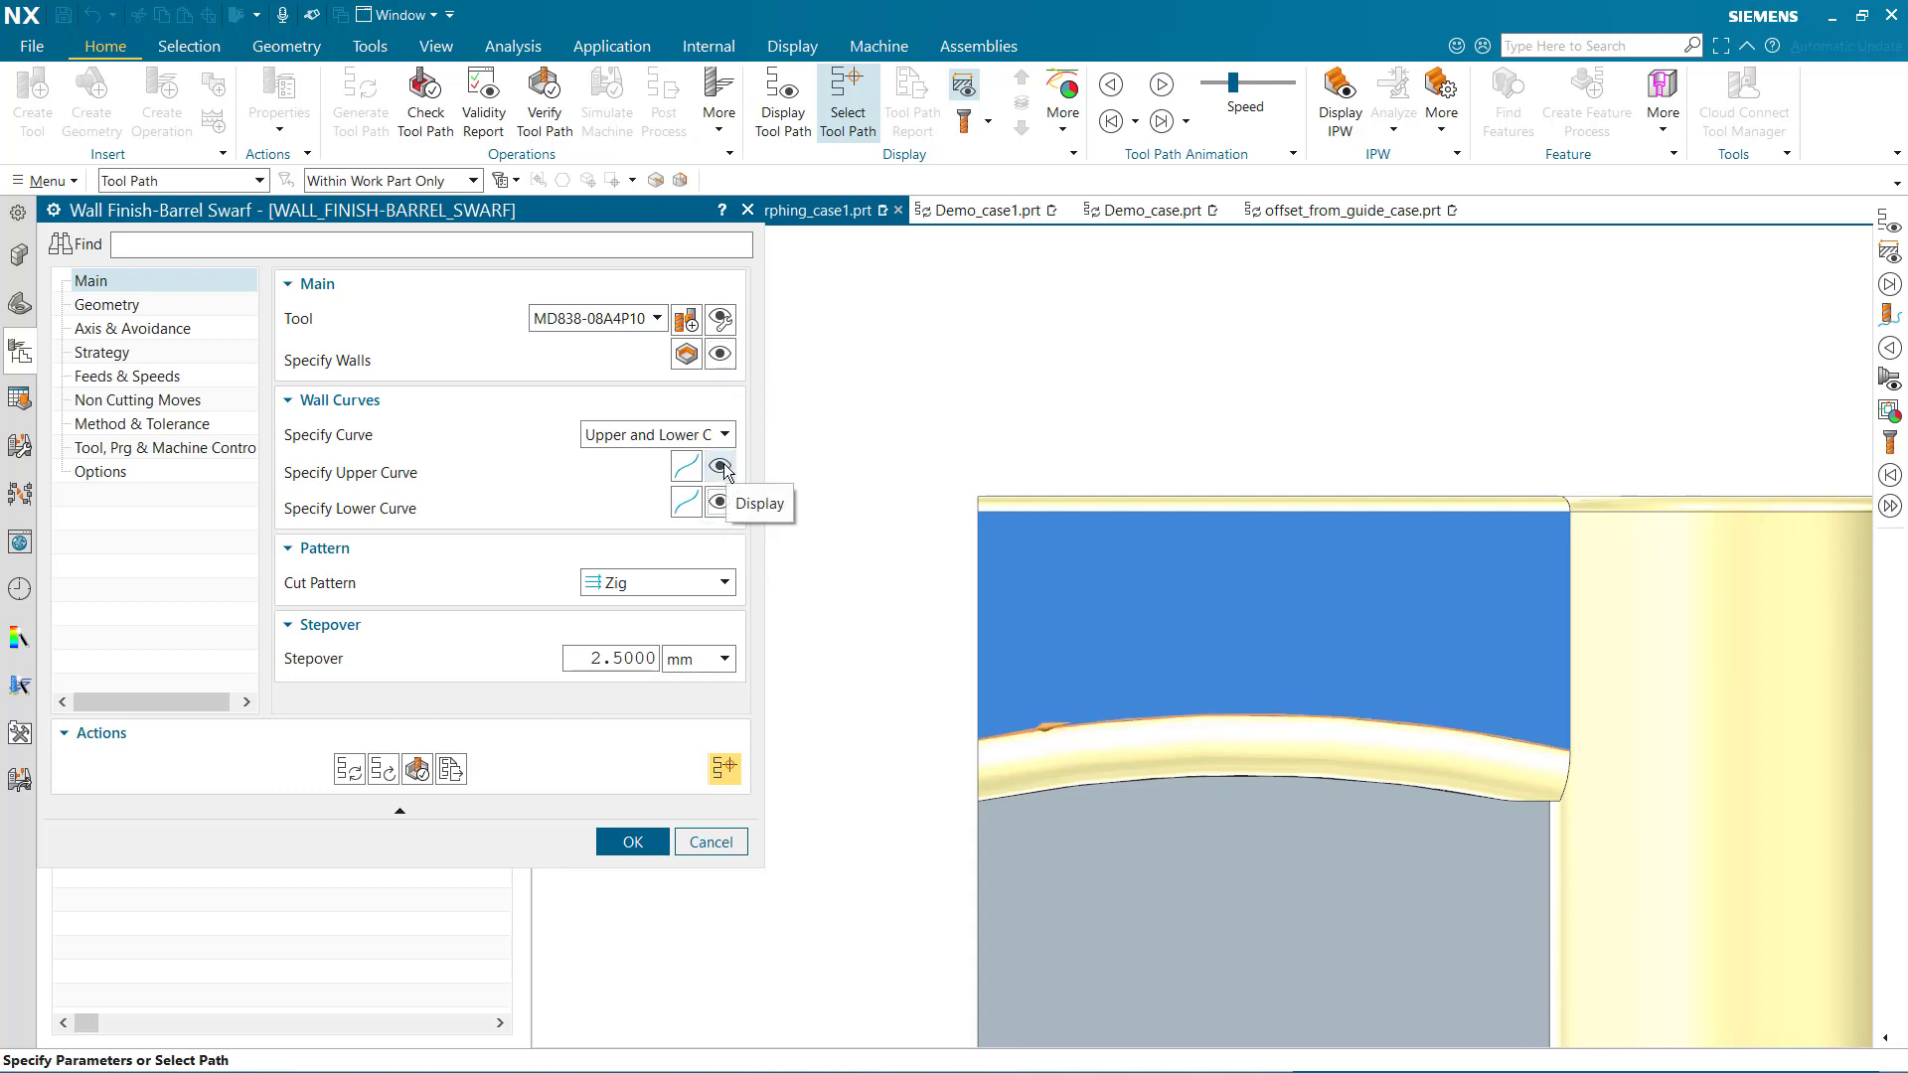
left_click(722, 467)
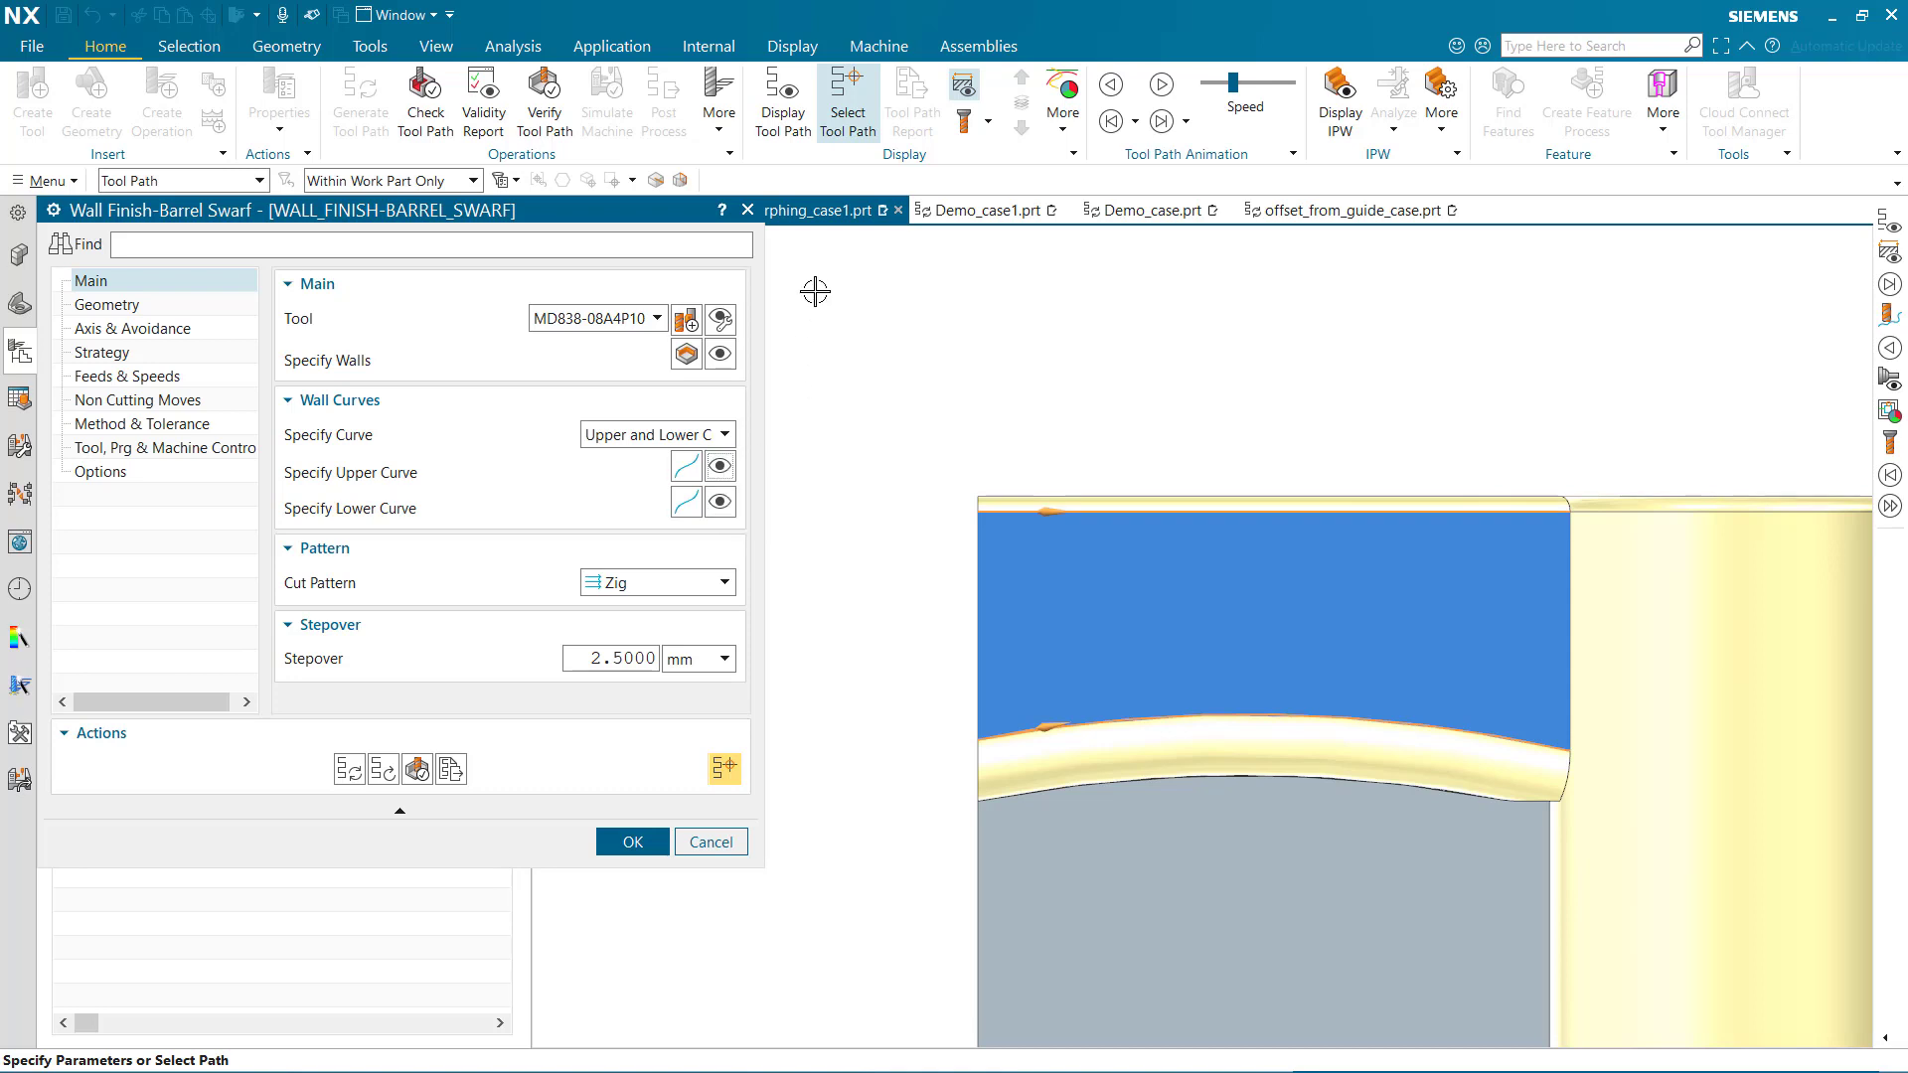
Display the tool path between the upper and lower curves and animate the tool along it
left_click(778, 100)
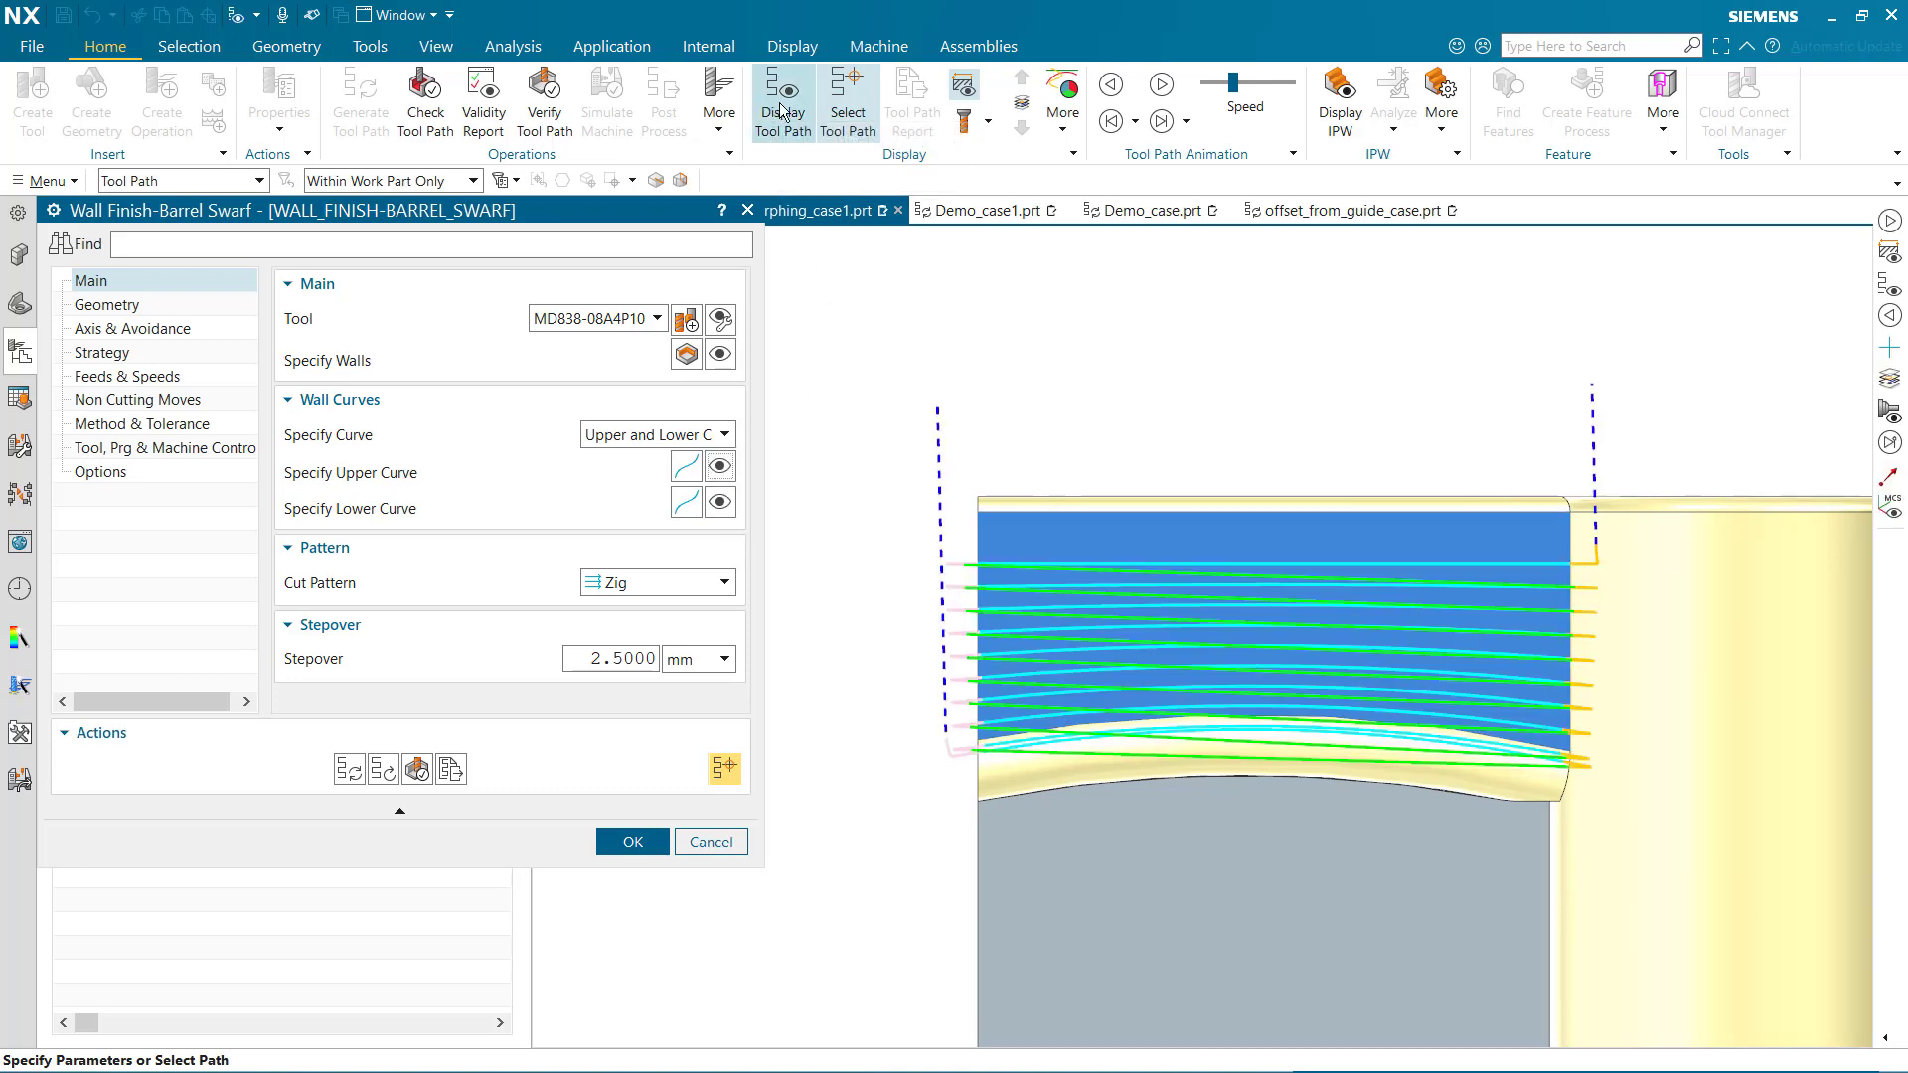
left_click(1163, 87)
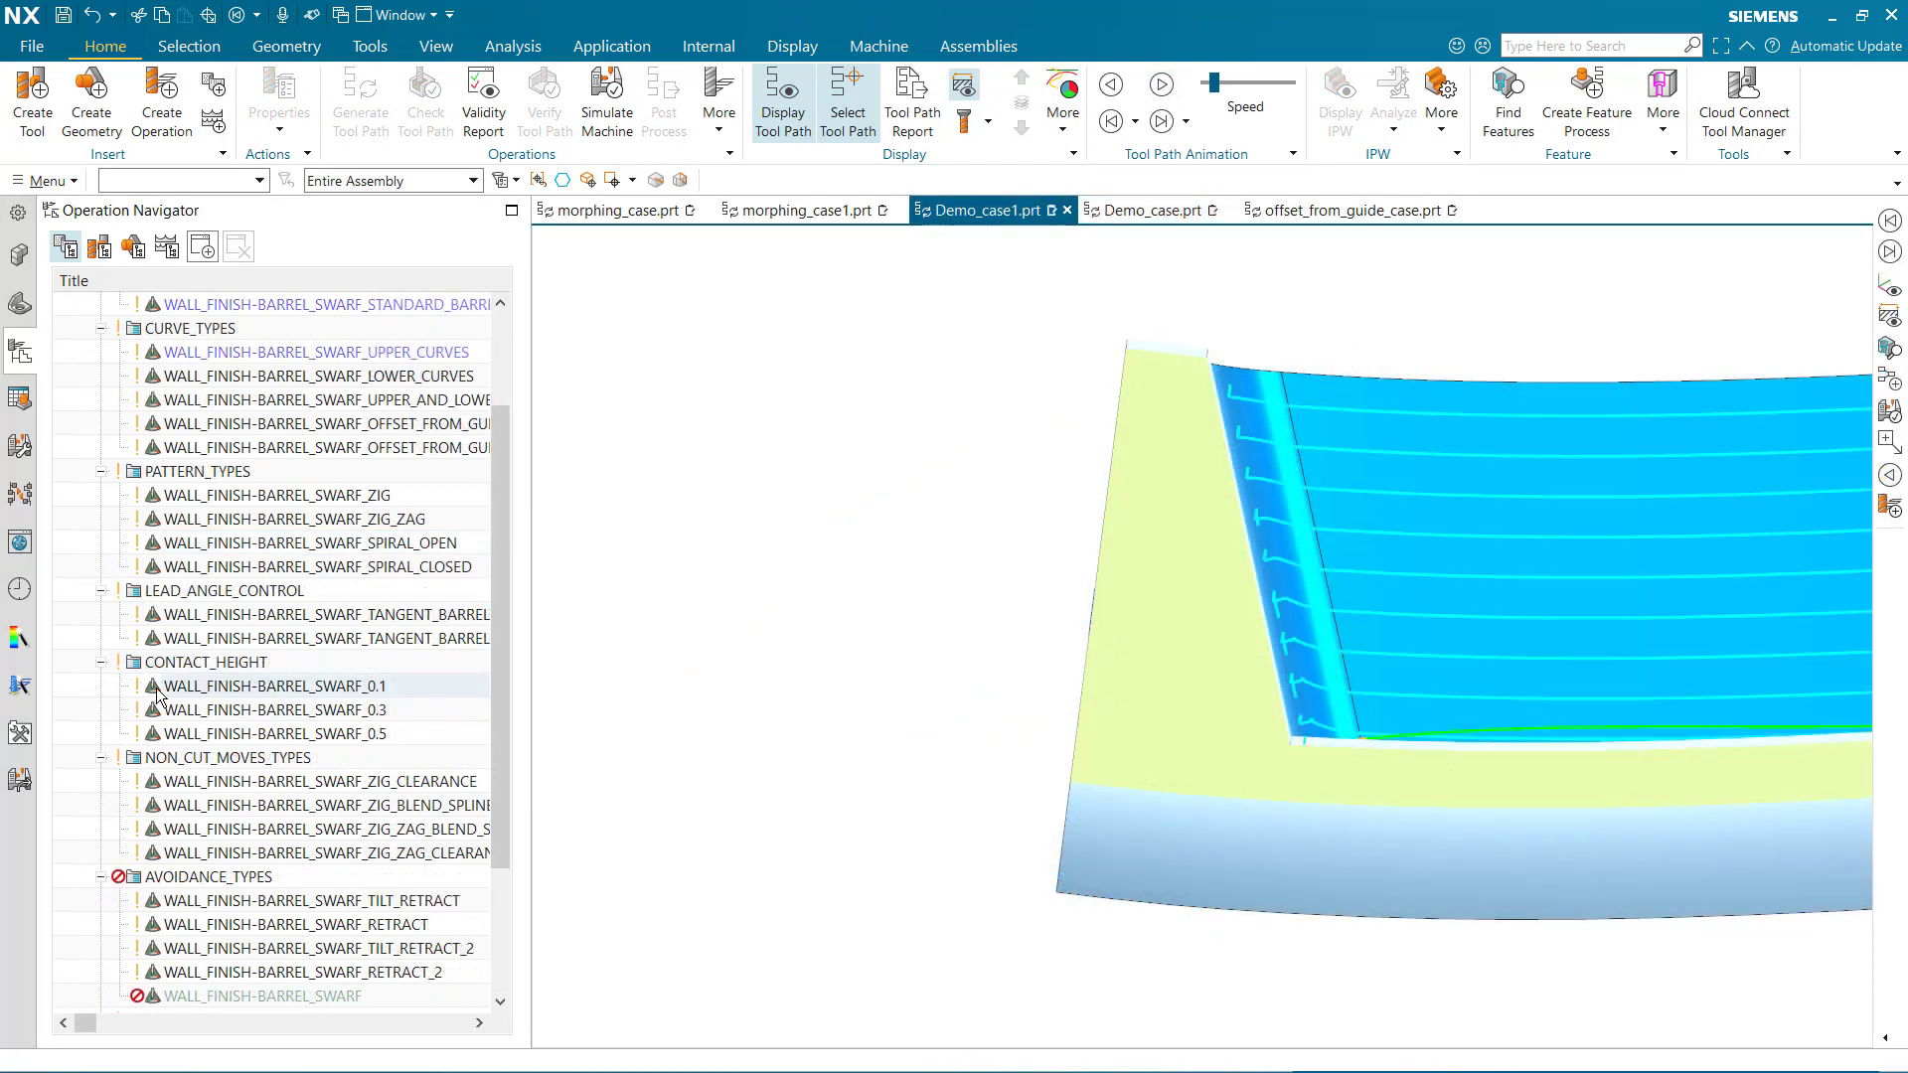
Open WALL_FINISH-BARREL_SWARF_0.1 in Demo_case1, show its axis and avoidance contact height settings, and display the tool path's contact points
double_click(156, 688)
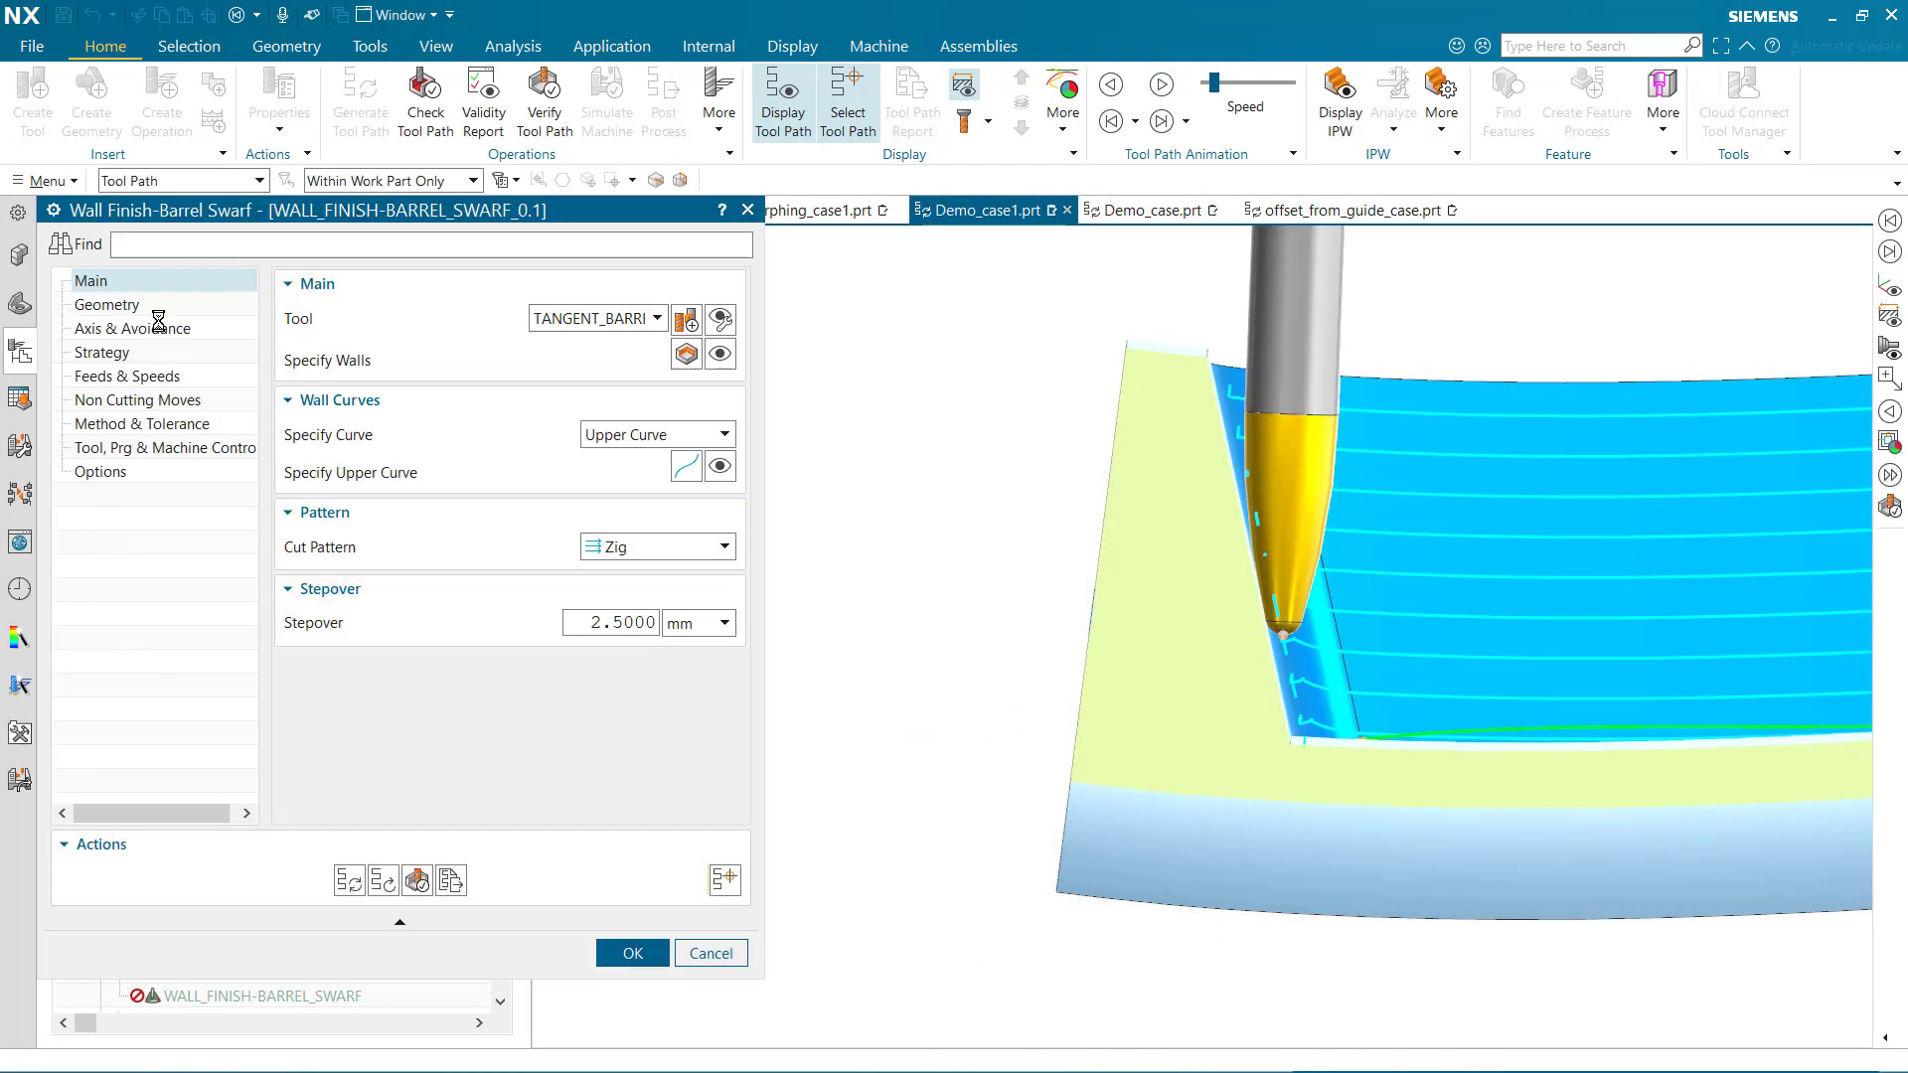
left_click(161, 329)
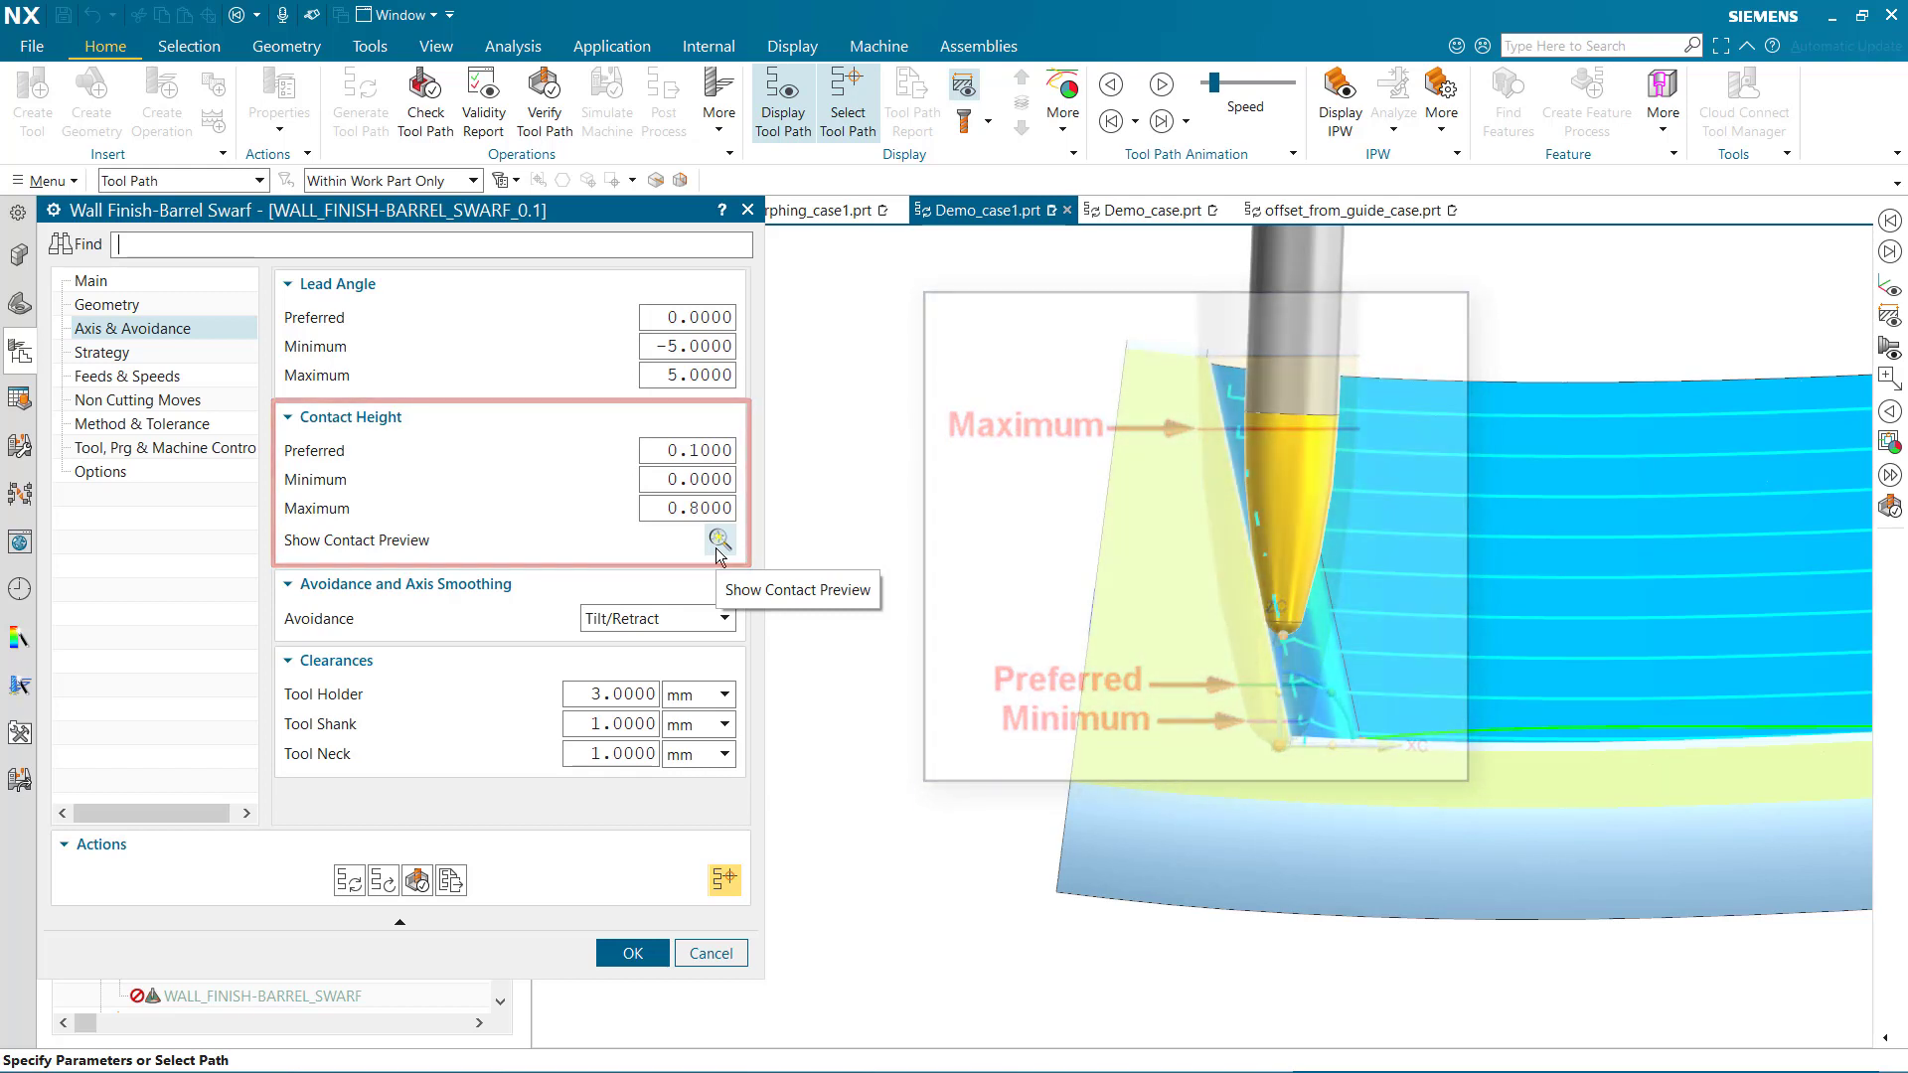
left_click(1064, 117)
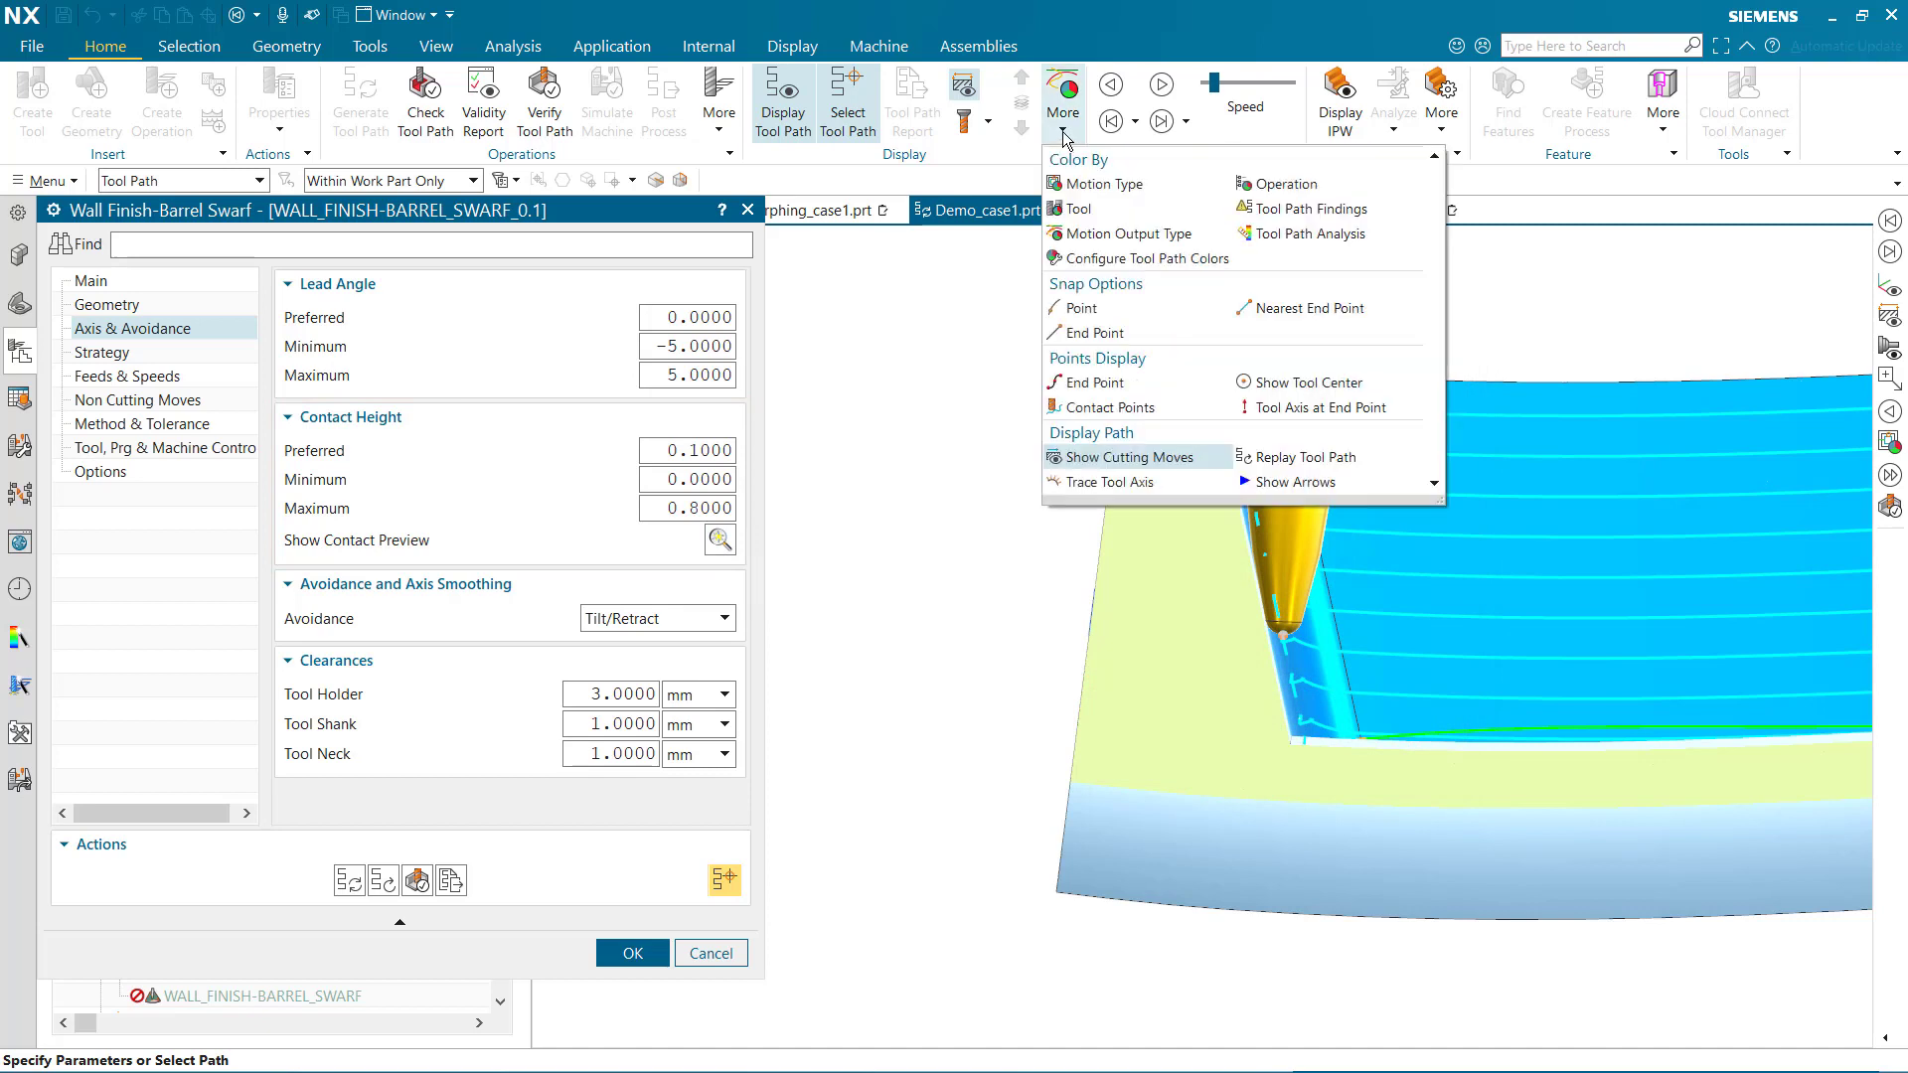
left_click(1100, 402)
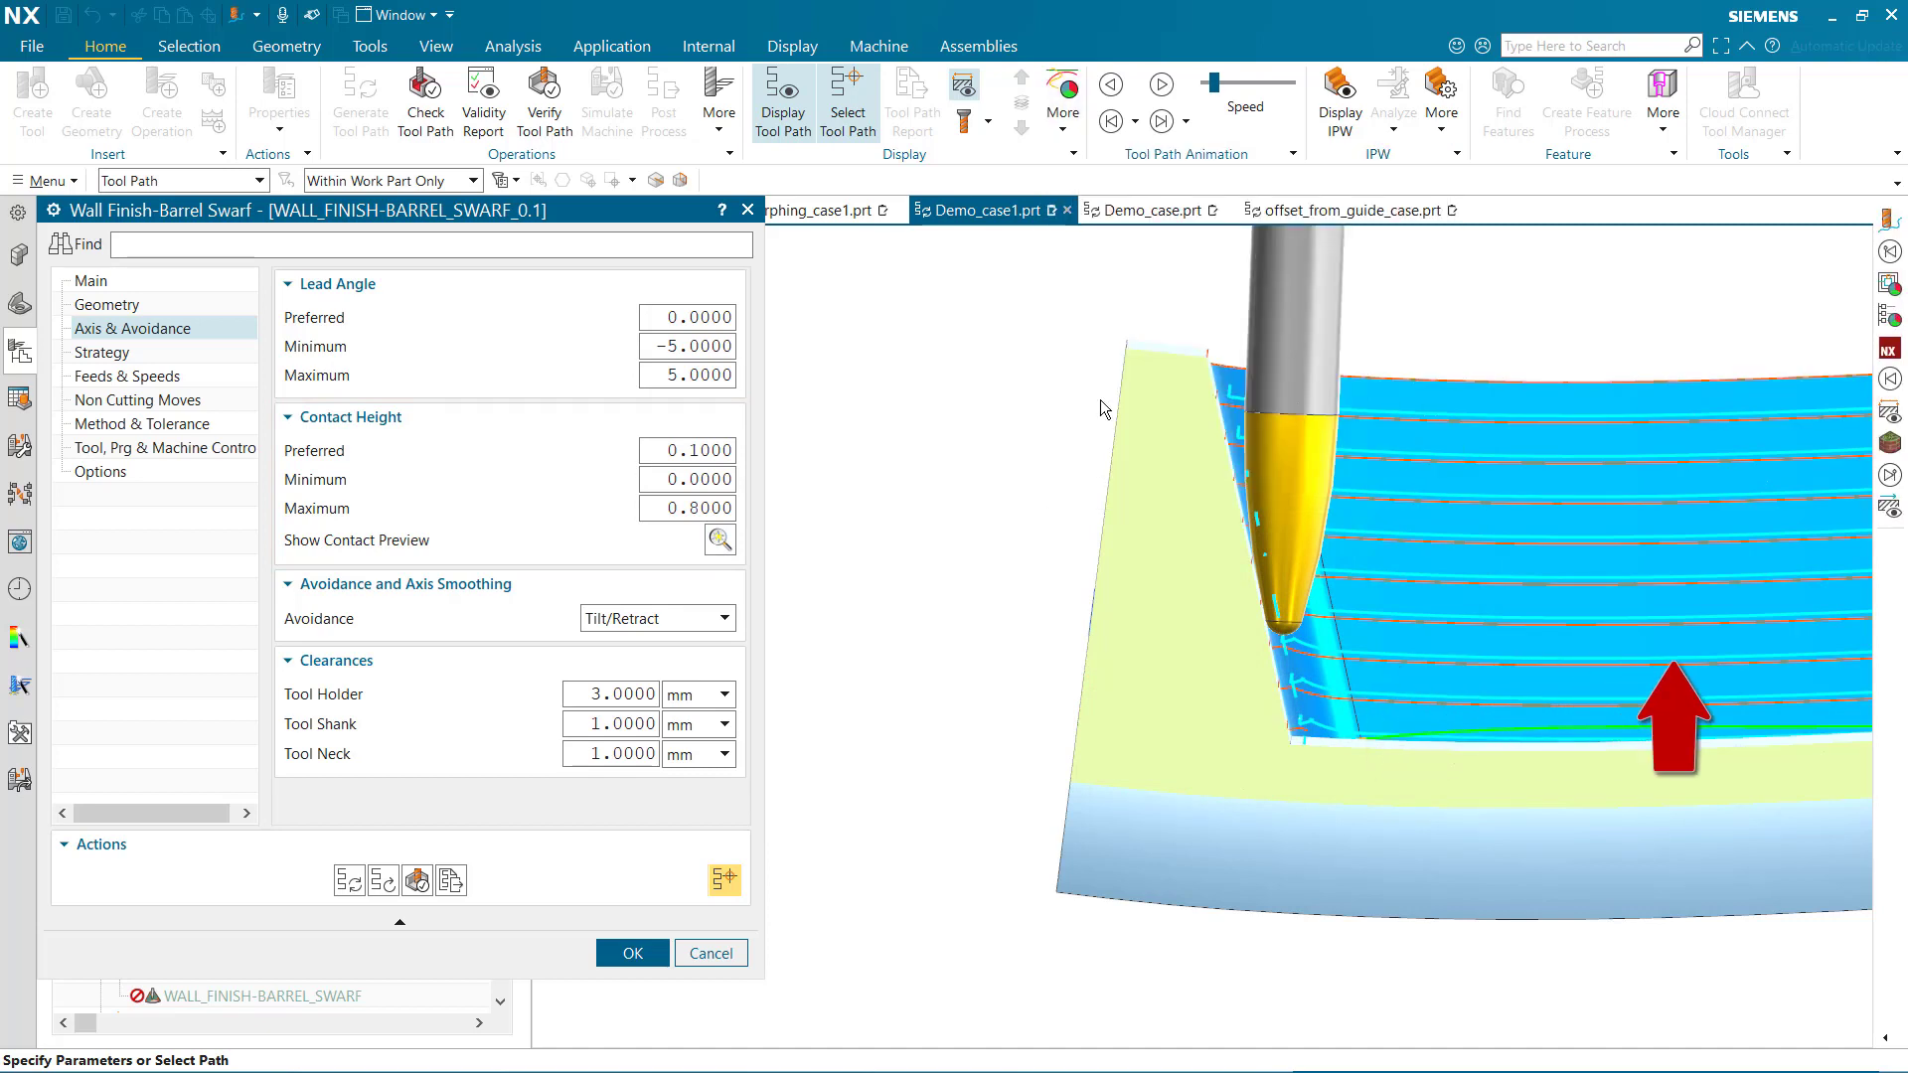